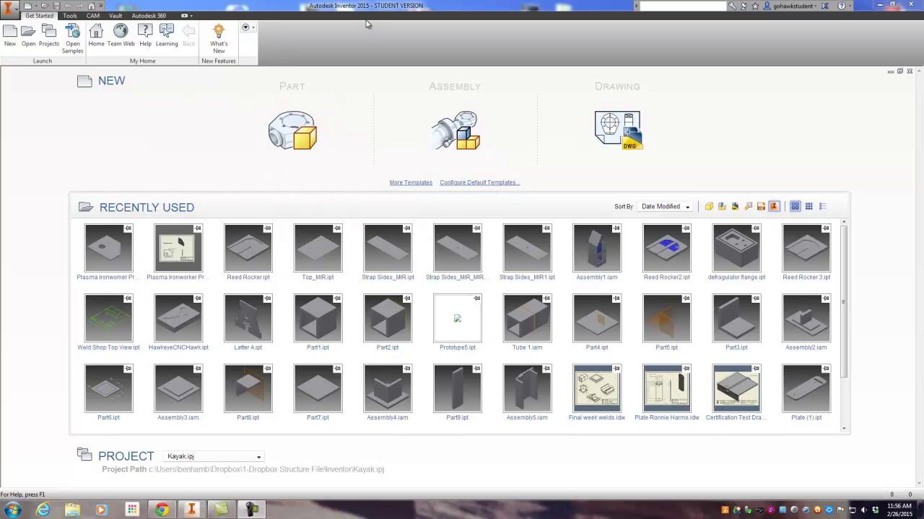
- Create a new part and start a 2D sketch on the XZ plane, rotated so the X axis runs horizontally
click(297, 136)
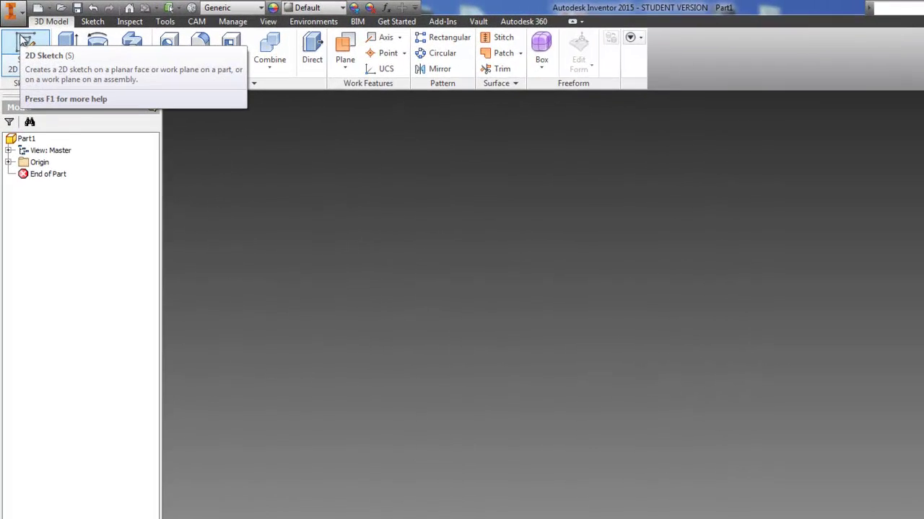
click(18, 31)
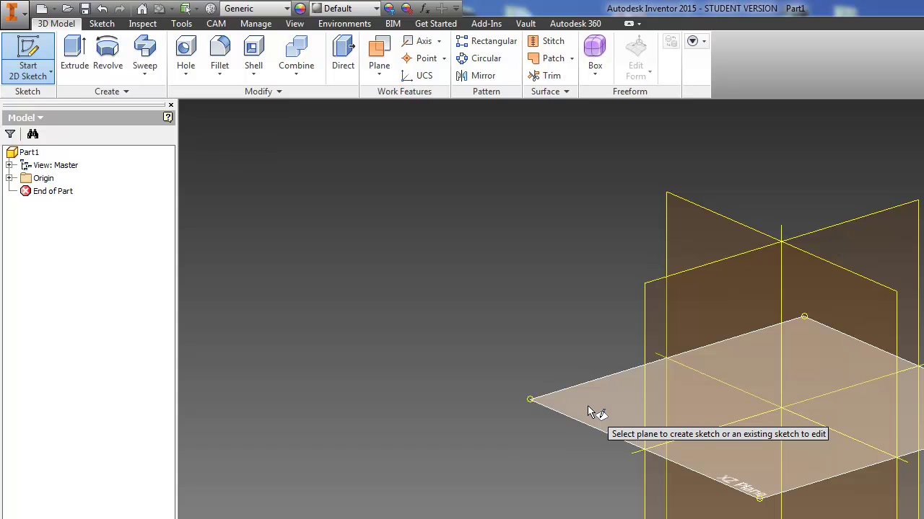
click(588, 406)
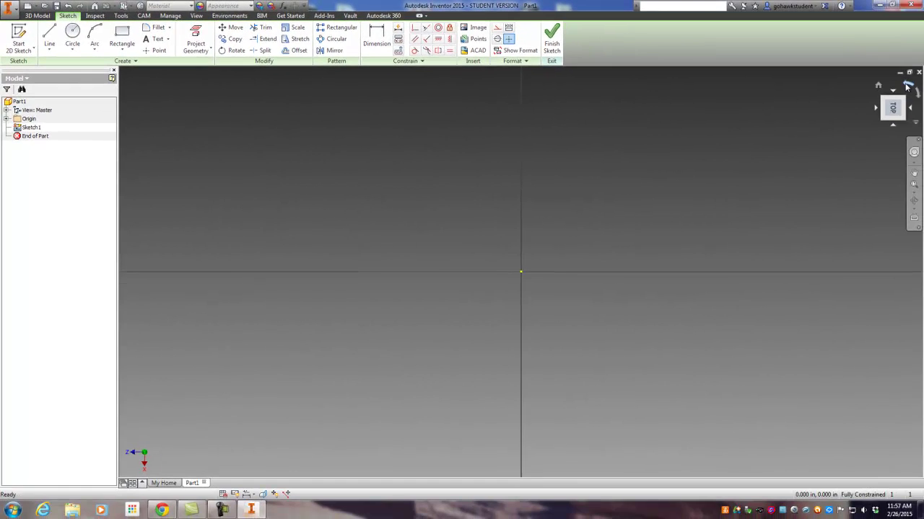
click(907, 86)
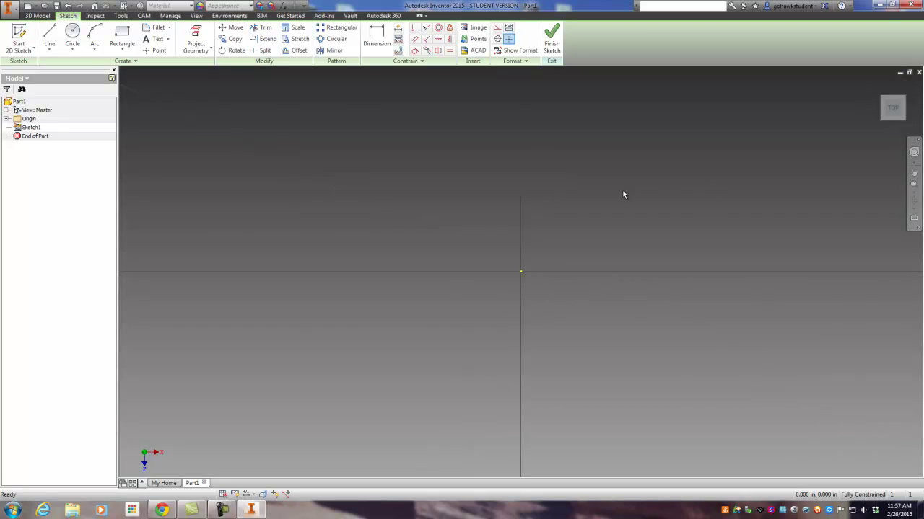
- Draw a 6 in wide by 4 in high rectangle with one corner at the origin and finish the sketch
click(122, 34)
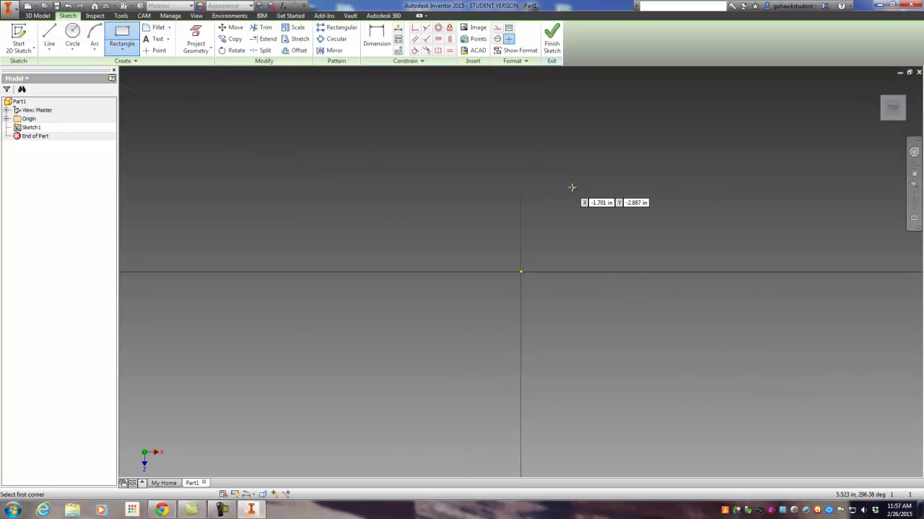
click(521, 272)
middle_drag(608, 322, 406, 275)
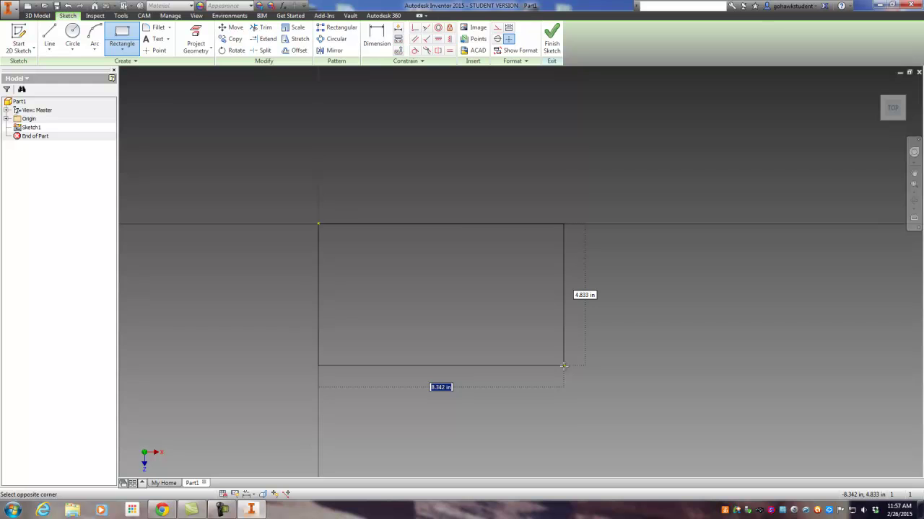
text(6)
key(Tab)
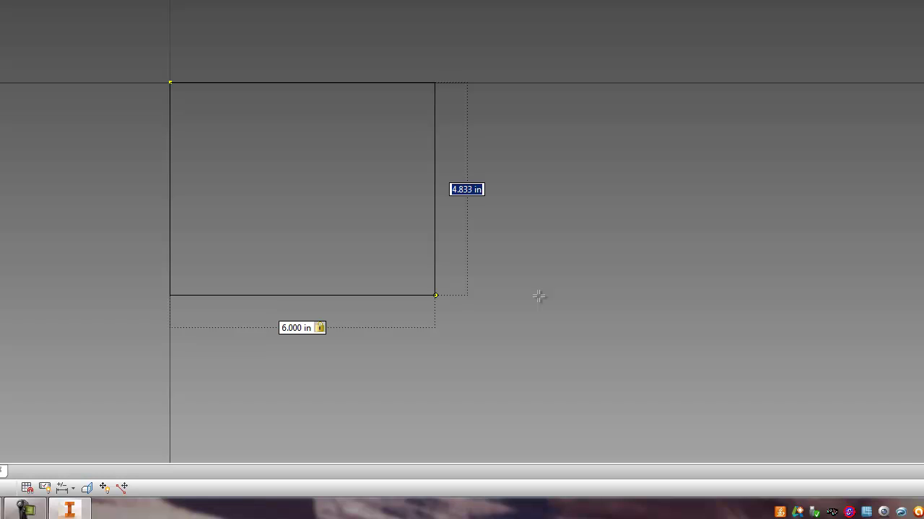
text(4)
key(Return)
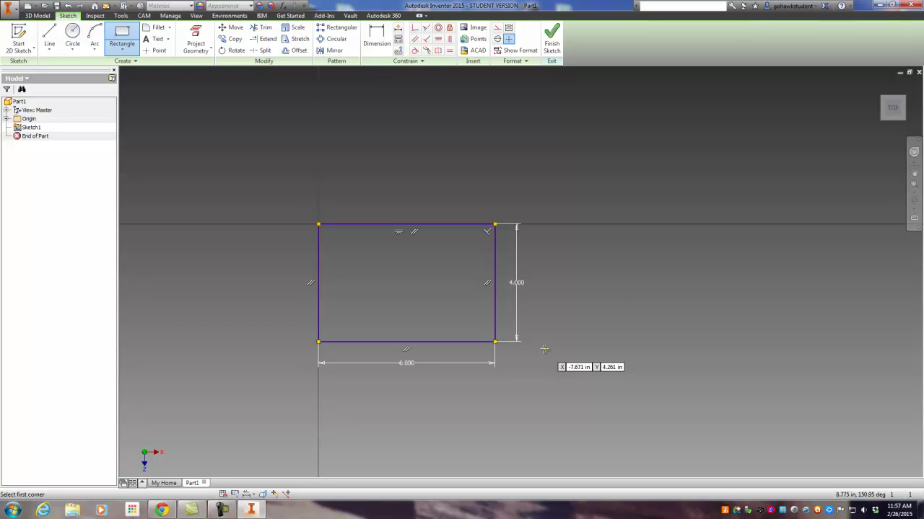
middle_drag(518, 376, 514, 362)
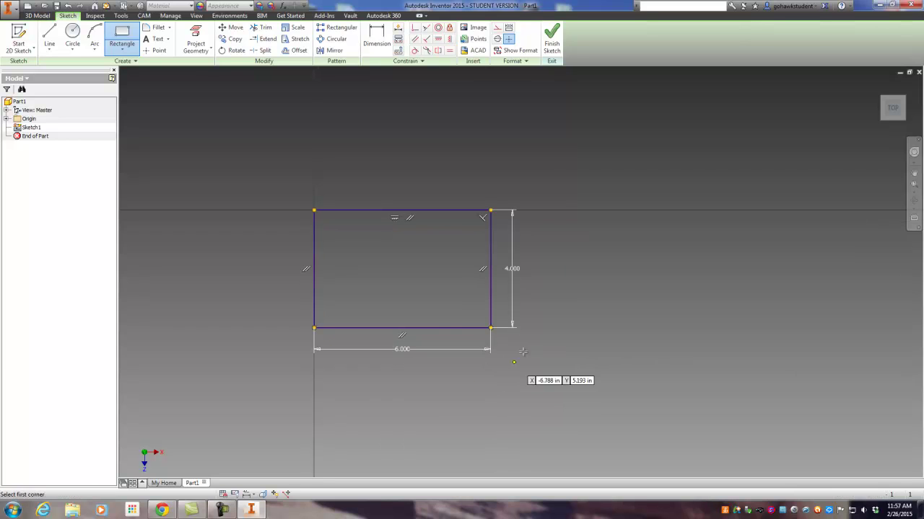
click(551, 40)
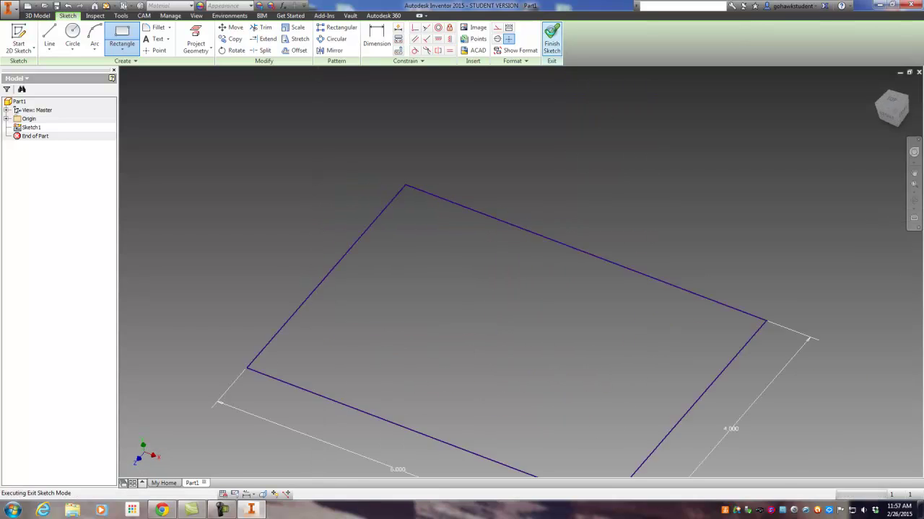
- Extrude the rectangle 0.5 in upward as a solid plate
scroll(437, 225, down, 4)
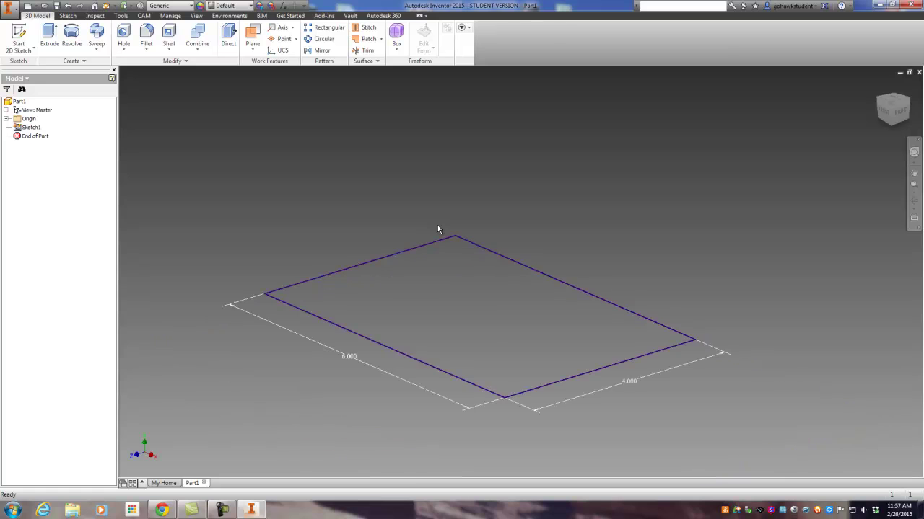
scroll(437, 231, up, 3)
scroll(437, 230, down, 5)
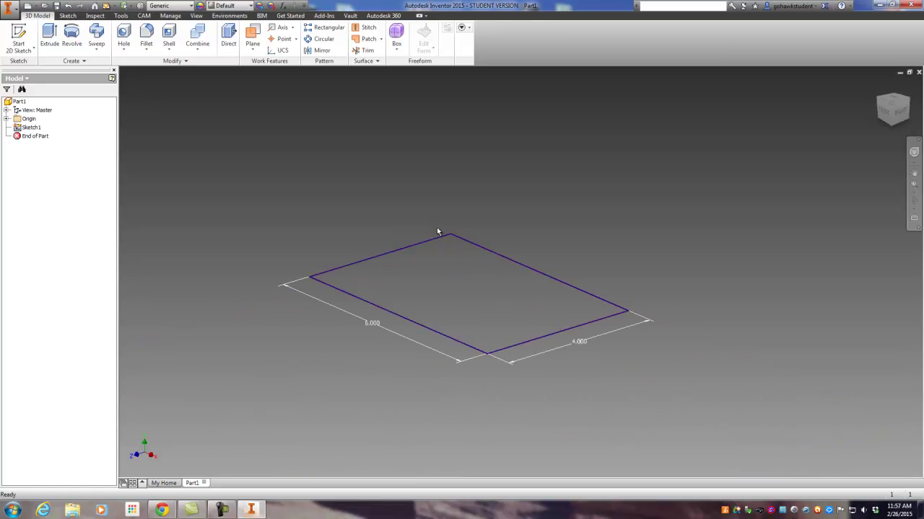
scroll(435, 233, up, 3)
scroll(435, 234, up, 1)
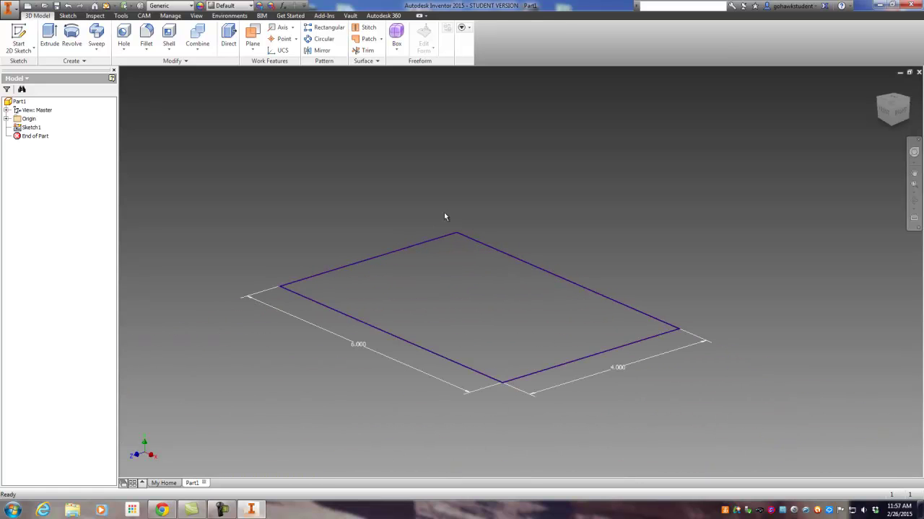
middle_drag(446, 210, 419, 200)
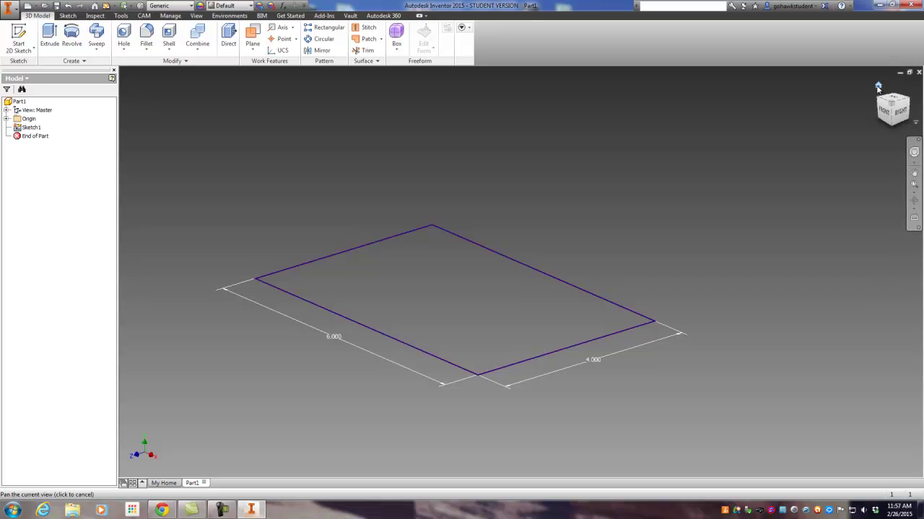
click(878, 87)
scroll(740, 142, down, 2)
middle_drag(701, 164, 696, 166)
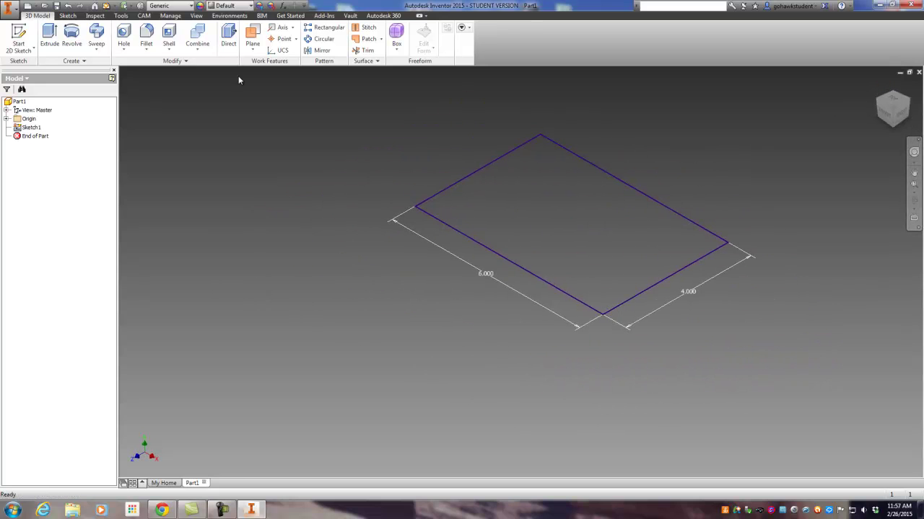
click(50, 33)
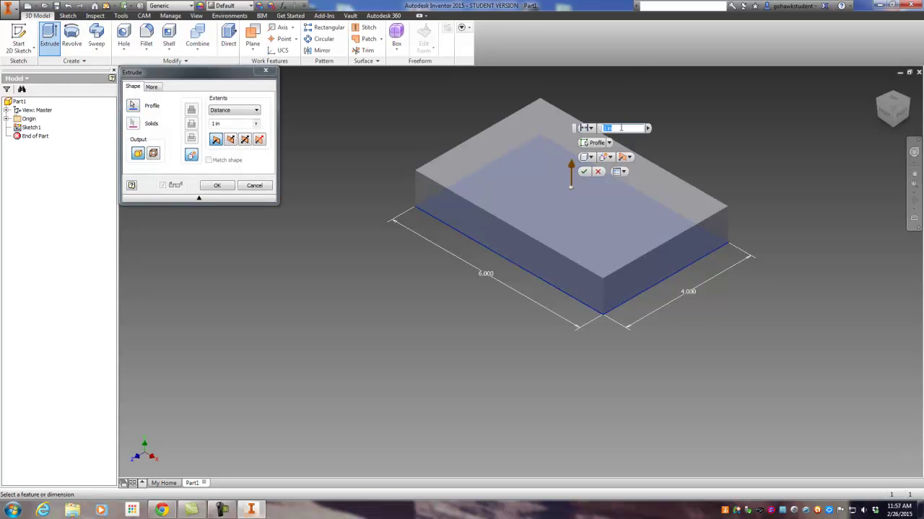
text(.5)
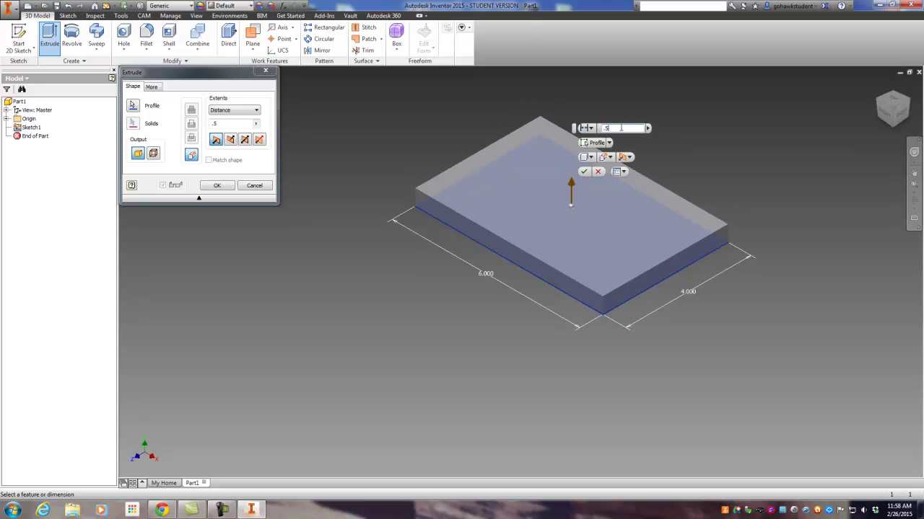
key(Return)
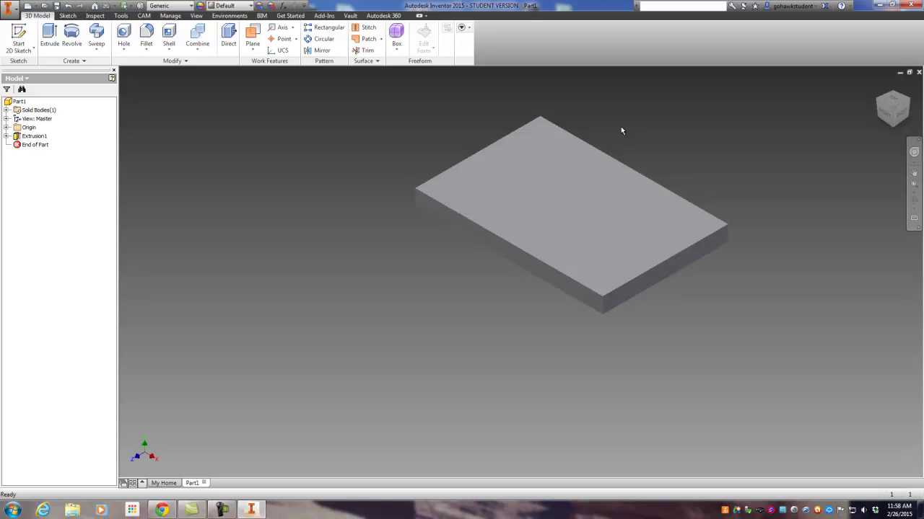
- Set the part's material to Aluminum 6061-AHC
middle_drag(594, 158, 506, 220)
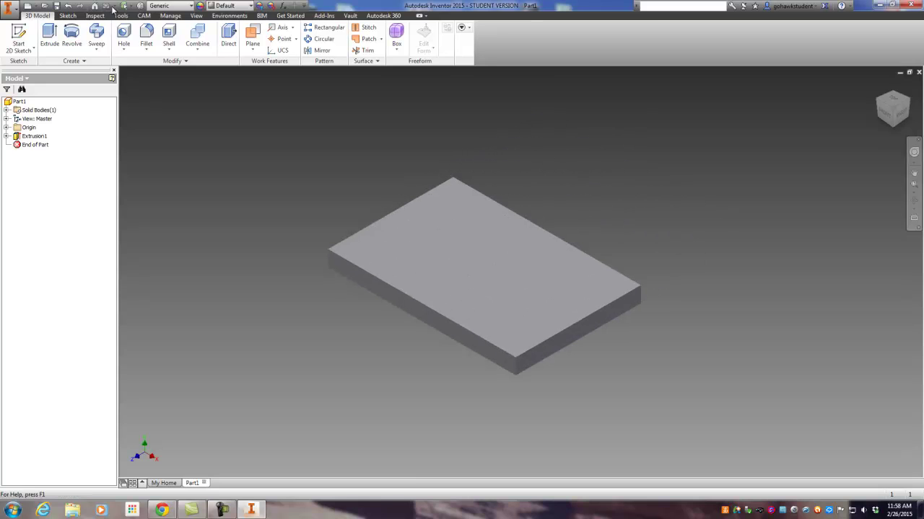
click(191, 6)
scroll(192, 43, up, 5)
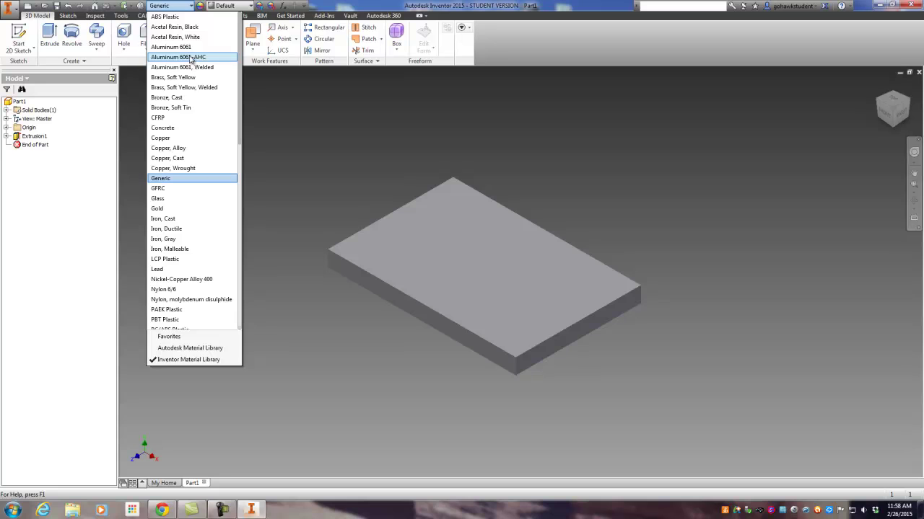
click(190, 57)
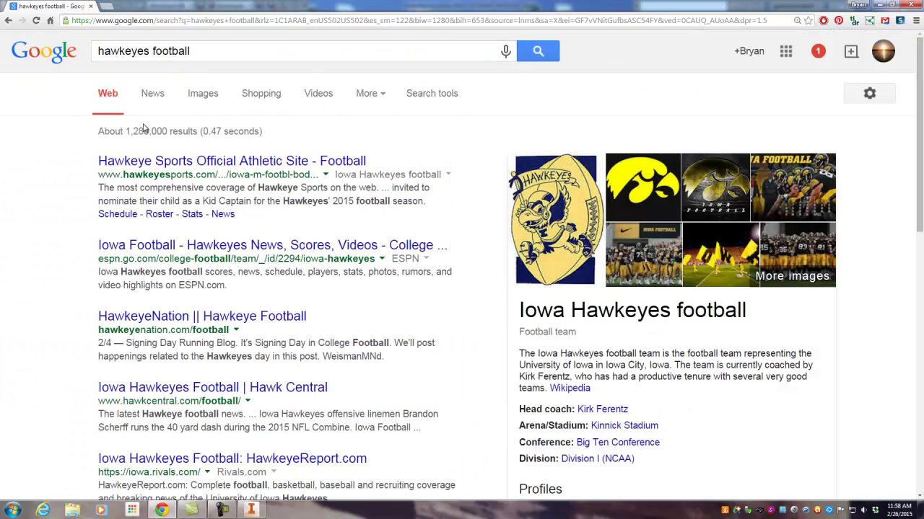
- In Chrome, open the yellow hawk logo from the hawkeyes football image results and save it in the Pictures library as Hawkeyes
click(201, 97)
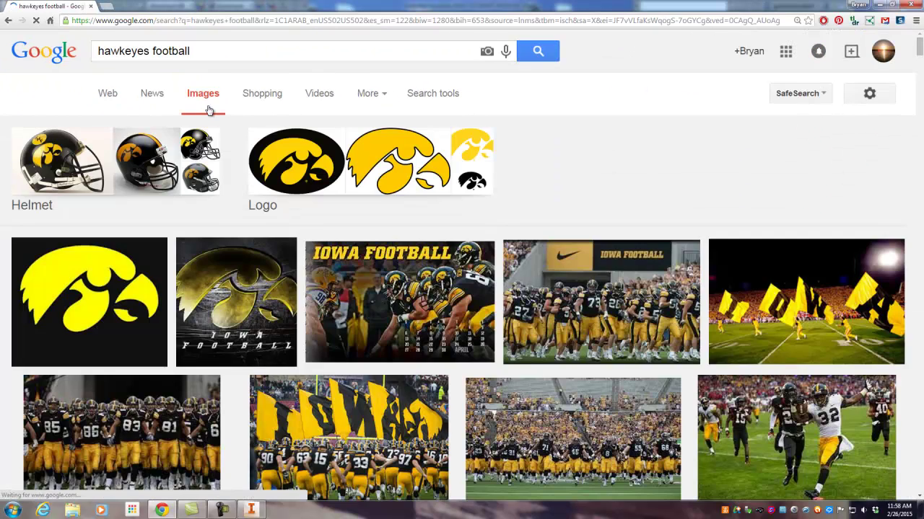
click(67, 290)
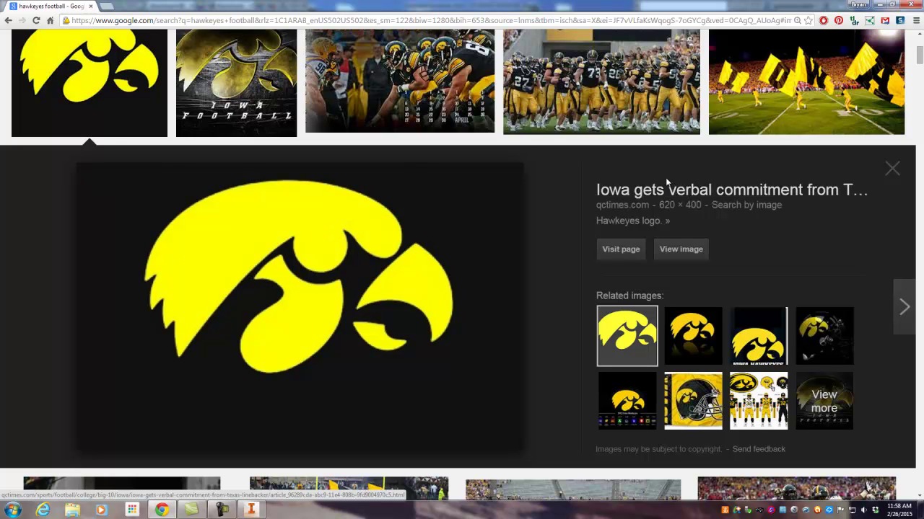
right_click(350, 265)
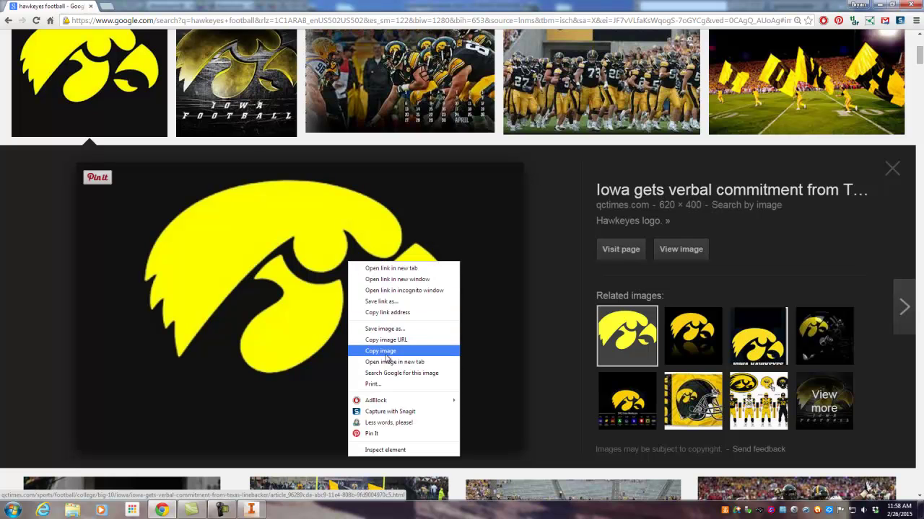
click(387, 329)
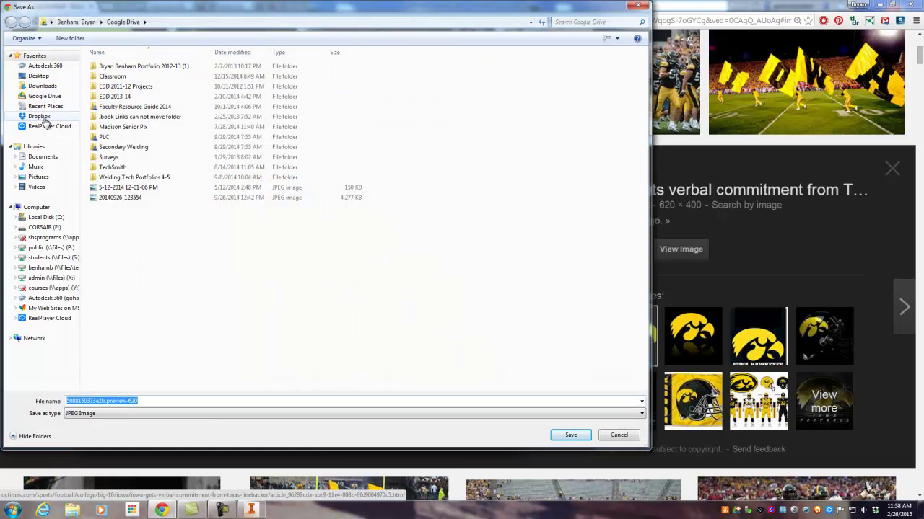
click(37, 177)
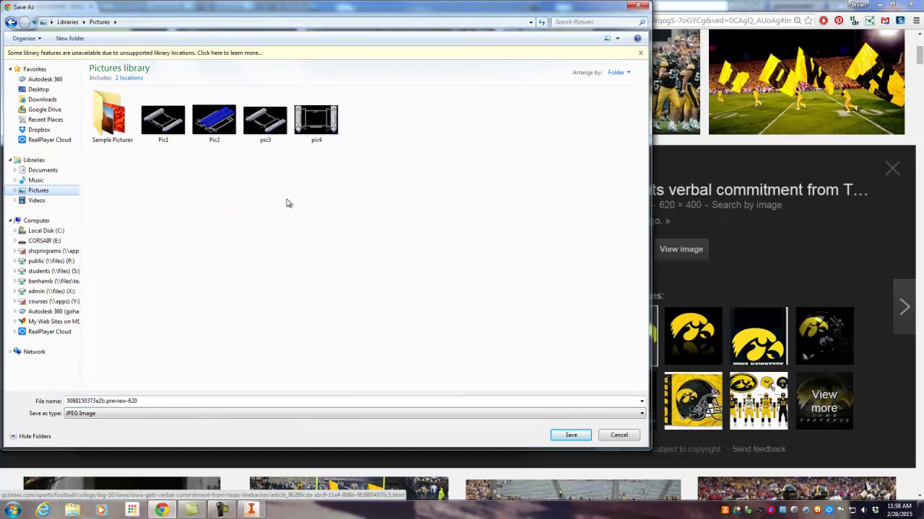
click(165, 402)
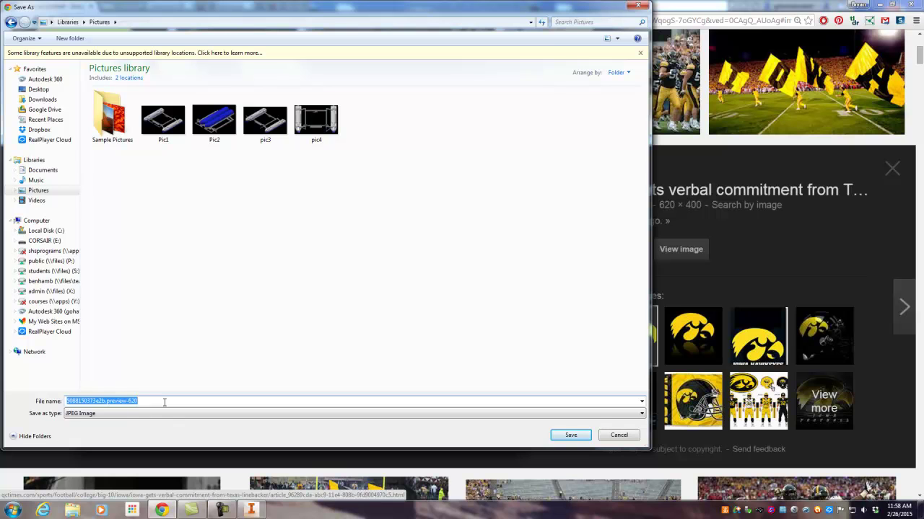
text(Hawke)
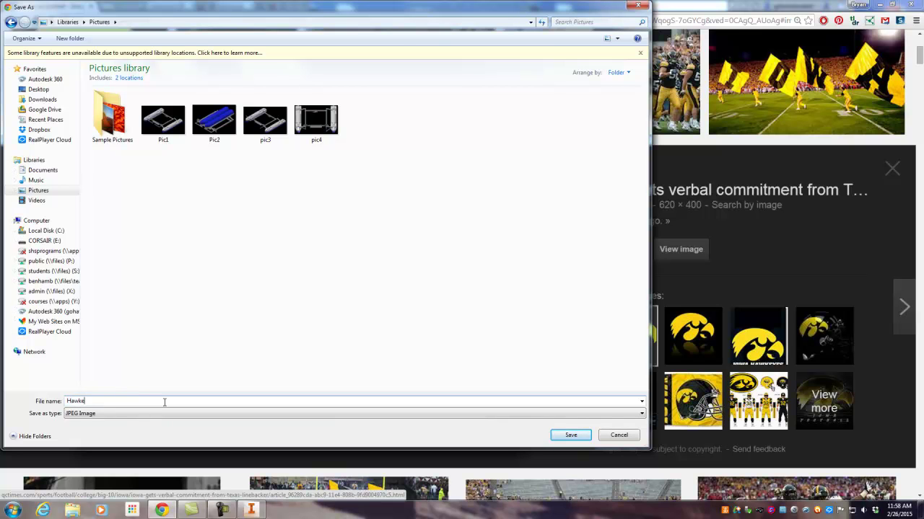
text(yes)
key(Return)
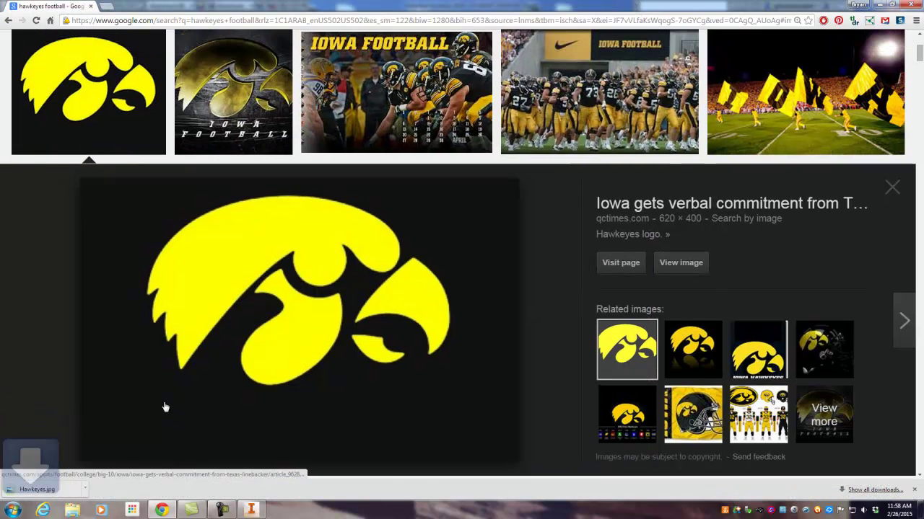
- Return to Inventor and start a new 2D sketch on the plate's top face
click(880, 5)
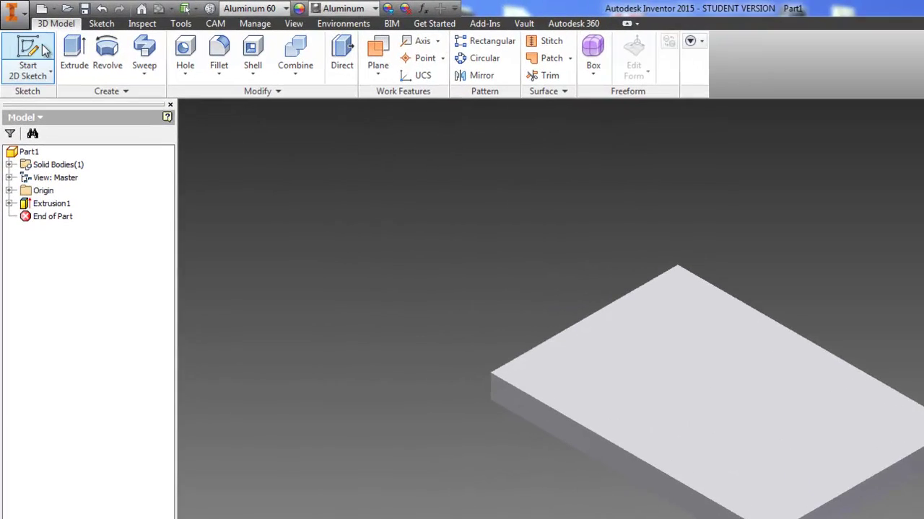
click(21, 31)
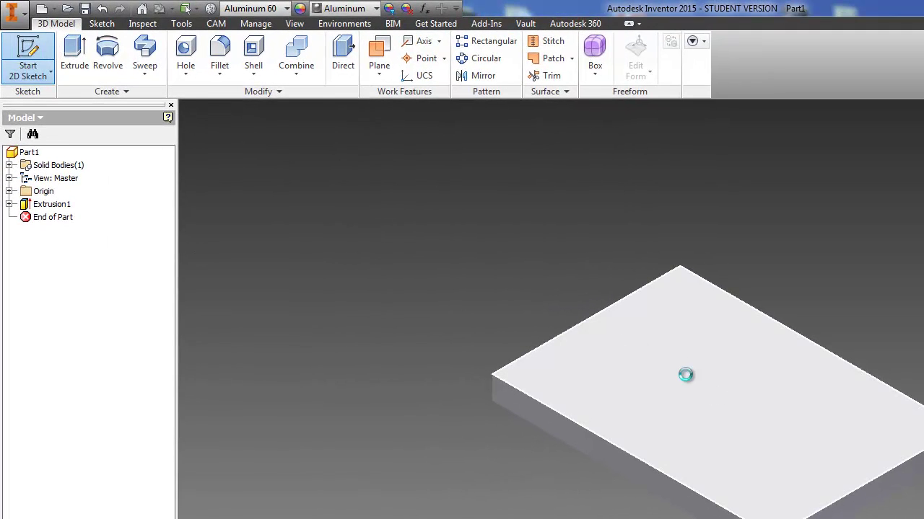
click(687, 378)
mouse_move(640, 441)
middle_down()
mouse_move(488, 365)
mouse_move(438, 324)
mouse_move(357, 308)
middle_up()
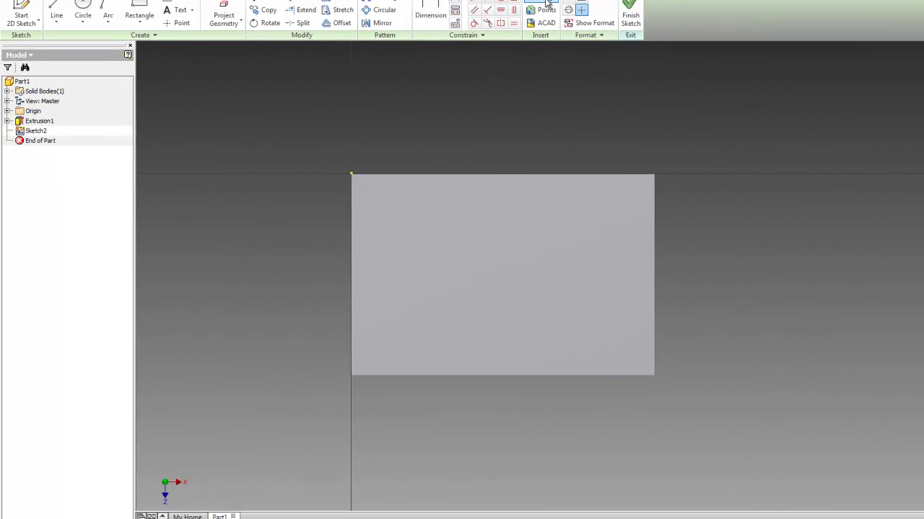
- Start inserting an image into the sketch and select the Hawkeyes JPEG from the My Pictures folder
click(548, 3)
click(610, 177)
scroll(552, 215, up, 1)
click(551, 216)
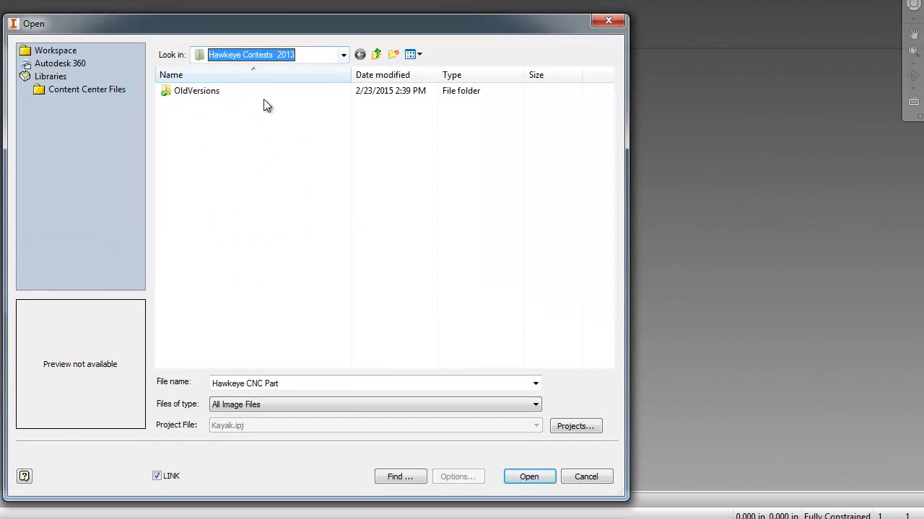
click(337, 55)
scroll(264, 102, up, 1)
scroll(263, 100, up, 1)
click(249, 115)
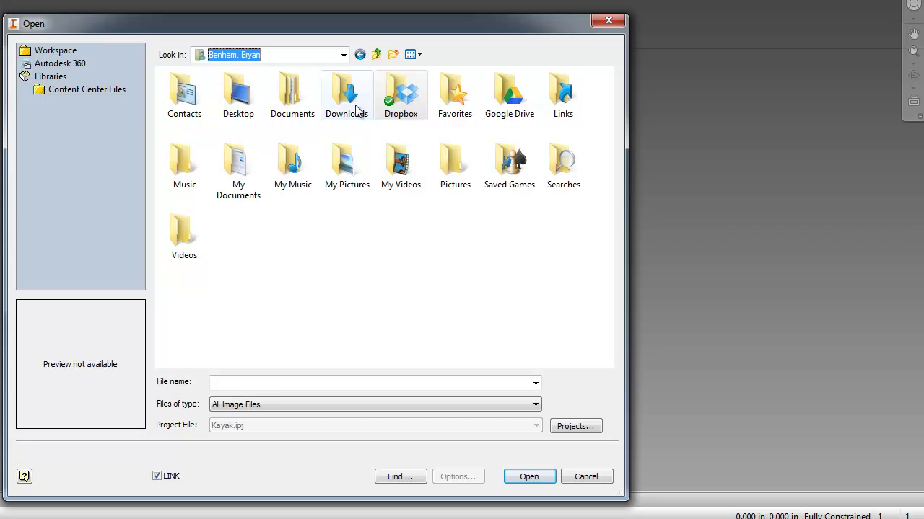
double_click(357, 179)
click(208, 96)
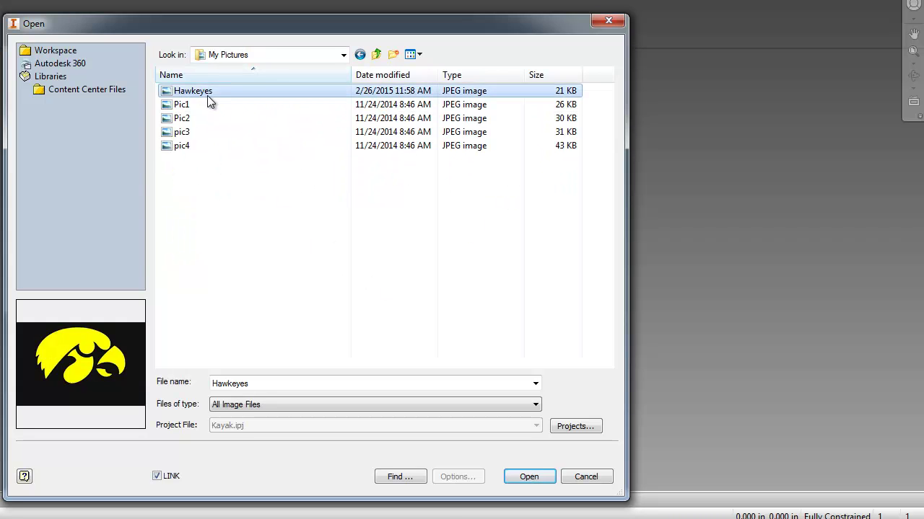
- Turn off the file link and place a single copy of the Hawkeyes image over the plate
click(158, 479)
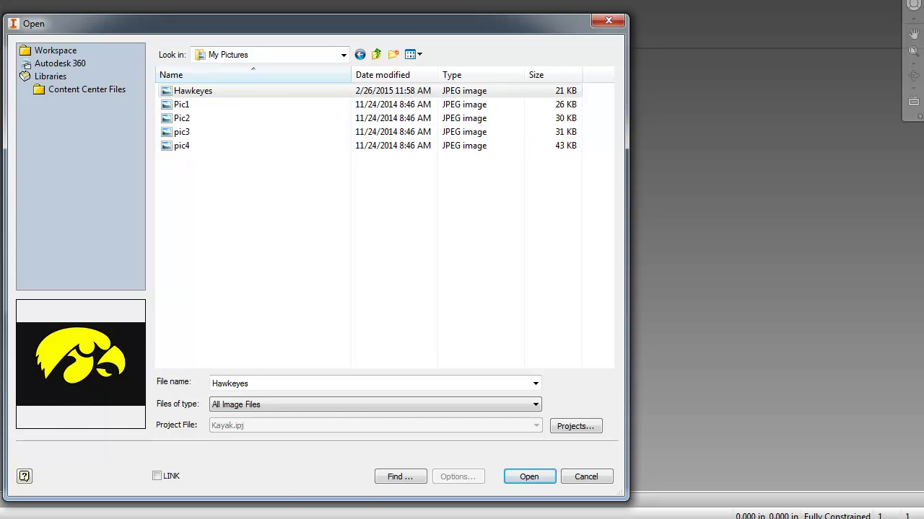
click(529, 477)
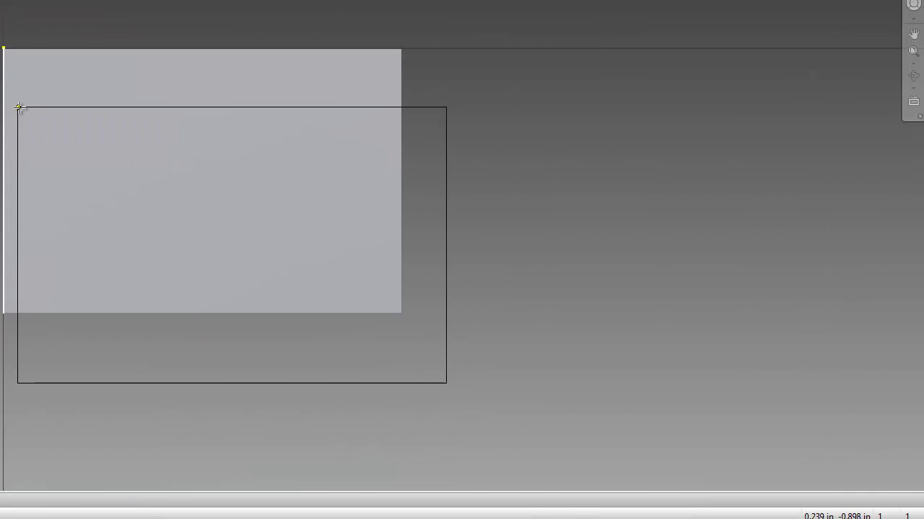
click(46, 105)
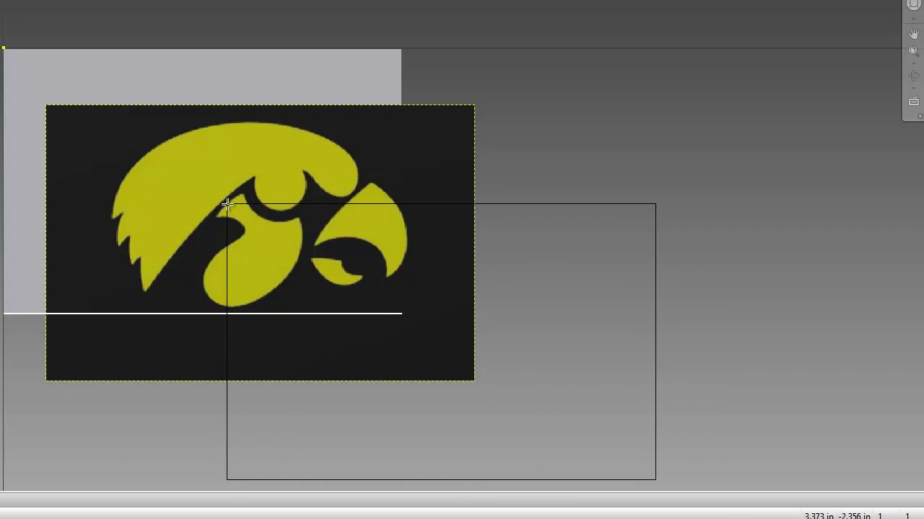
key(Escape)
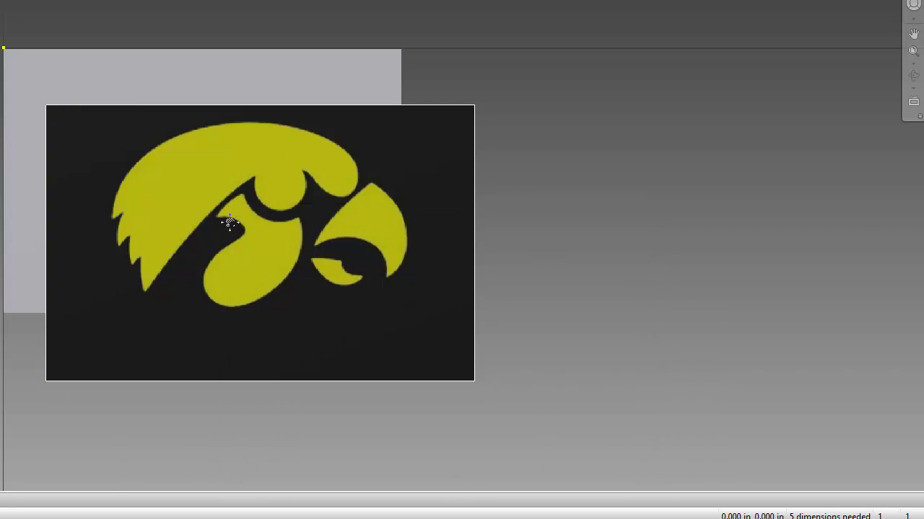
- Resize and move the Hawkeyes image so the whole yellow hawk logo sits within the plate's outline
middle_drag(229, 223, 221, 194)
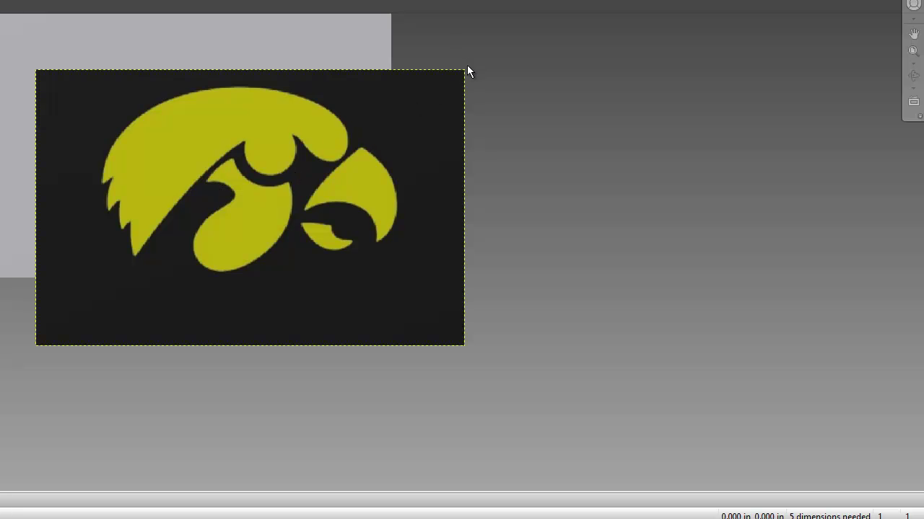
drag(464, 70, 413, 46)
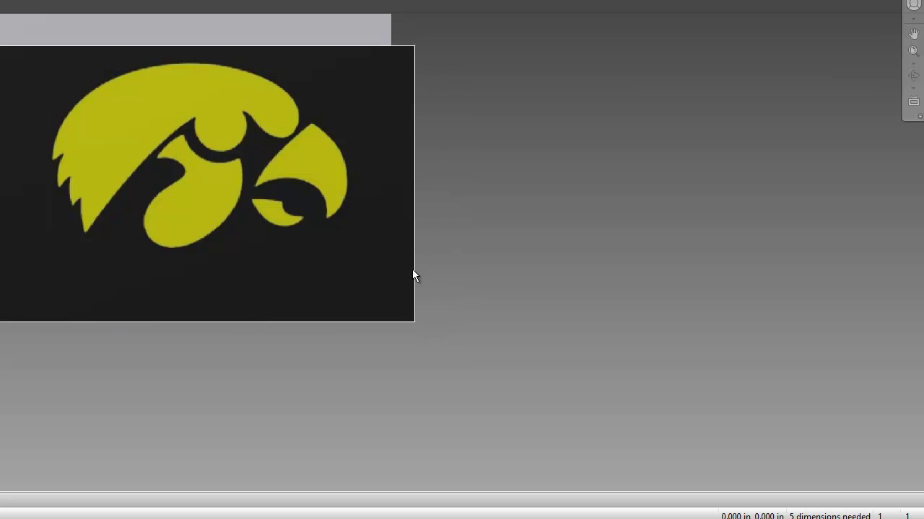
drag(415, 321, 339, 322)
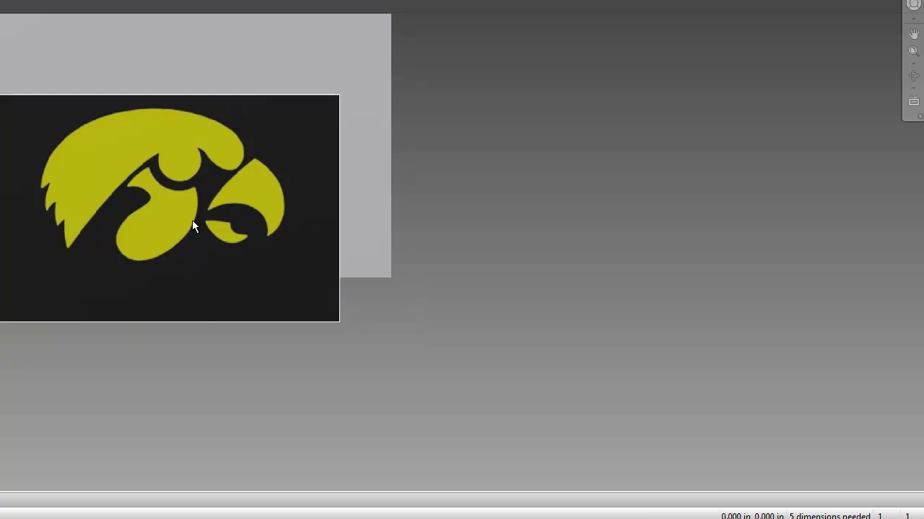
drag(121, 209, 147, 150)
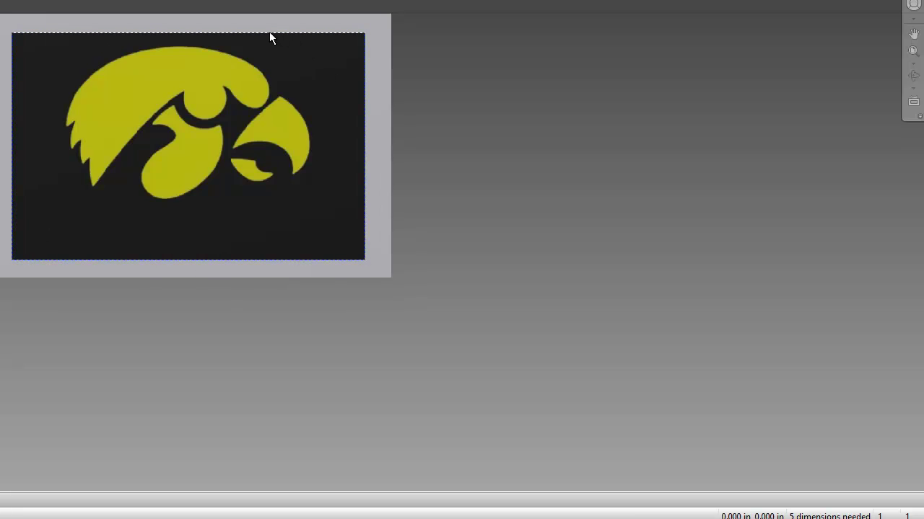
click(164, 160)
drag(365, 262, 415, 260)
drag(245, 113, 229, 151)
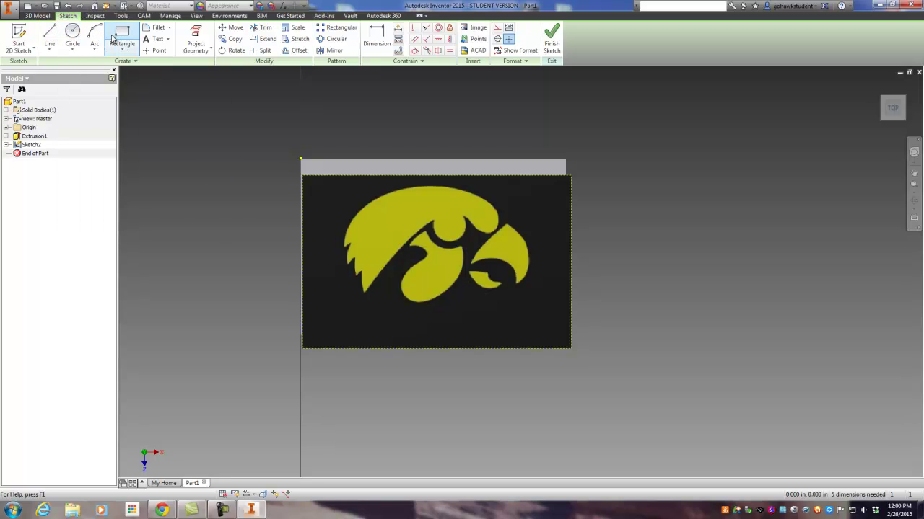
- Trace the logo's outer edge with two connected three-point arcs from the uppermost rear feather tip to the crown of the head
click(54, 50)
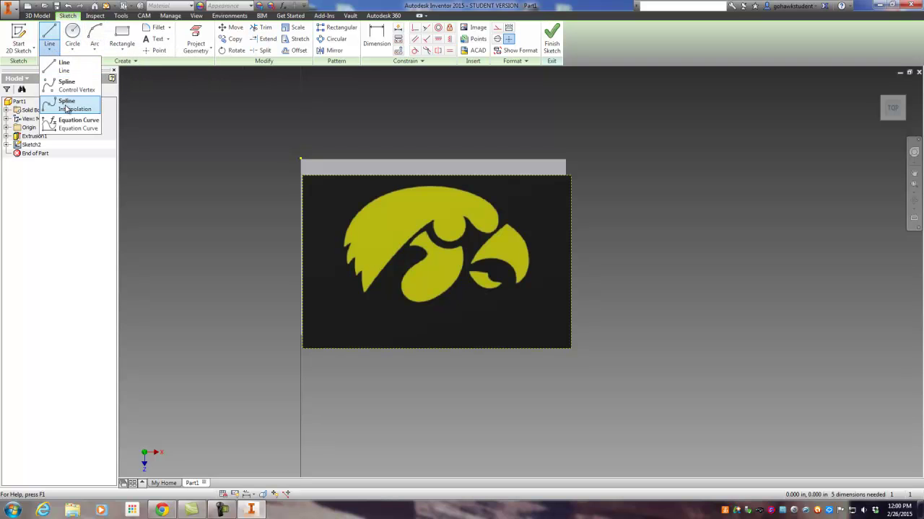
click(57, 41)
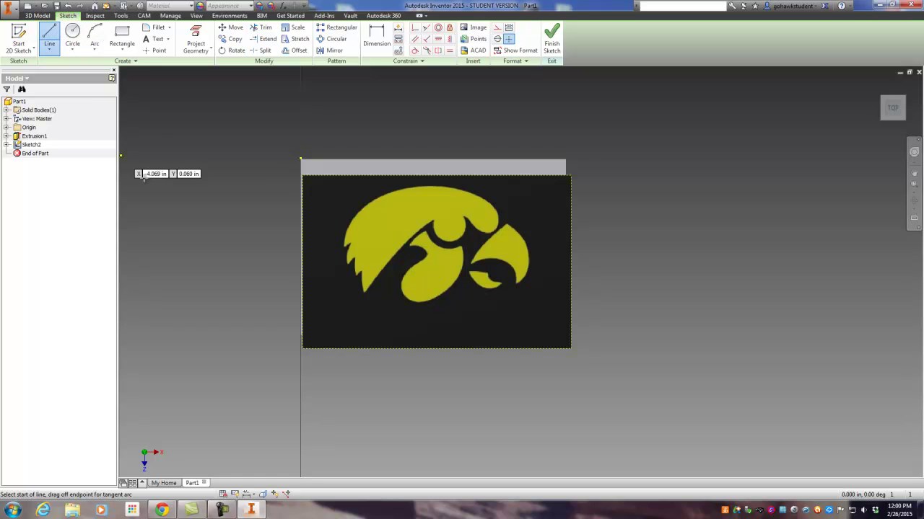
click(96, 45)
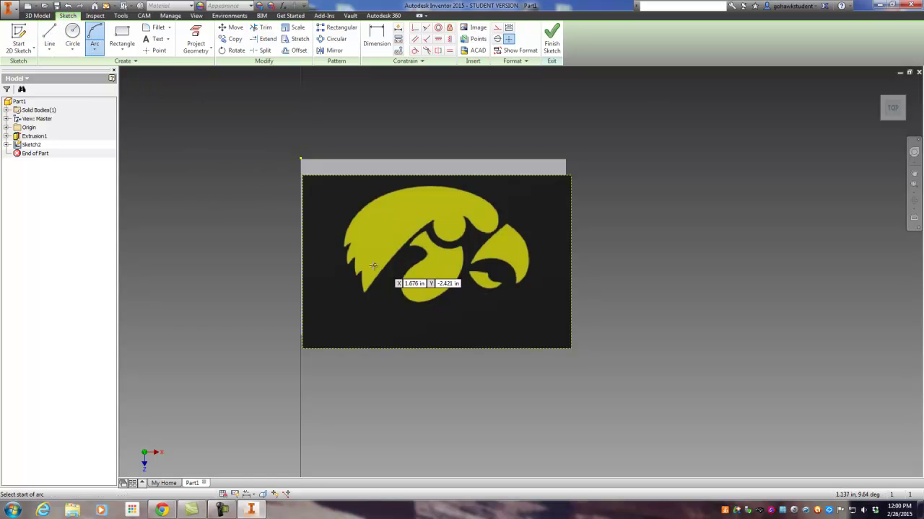
click(343, 246)
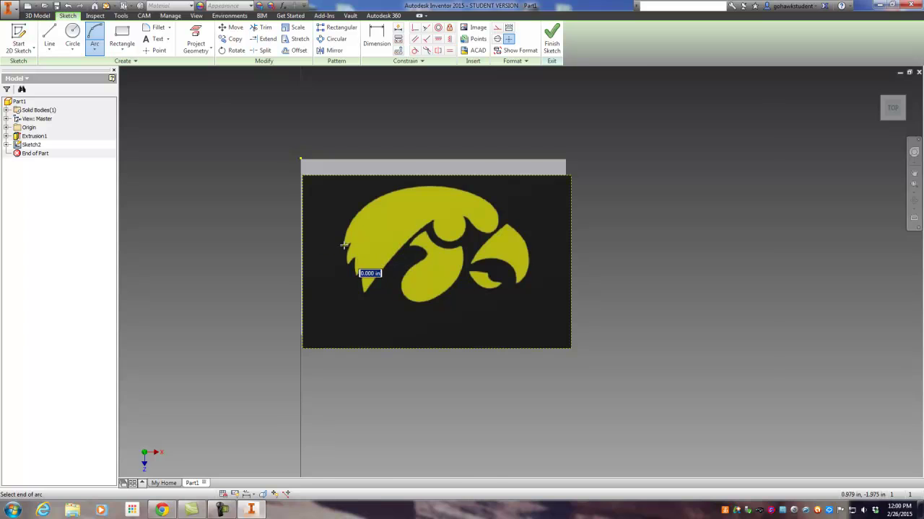
scroll(346, 232, down, 3)
click(375, 180)
click(382, 185)
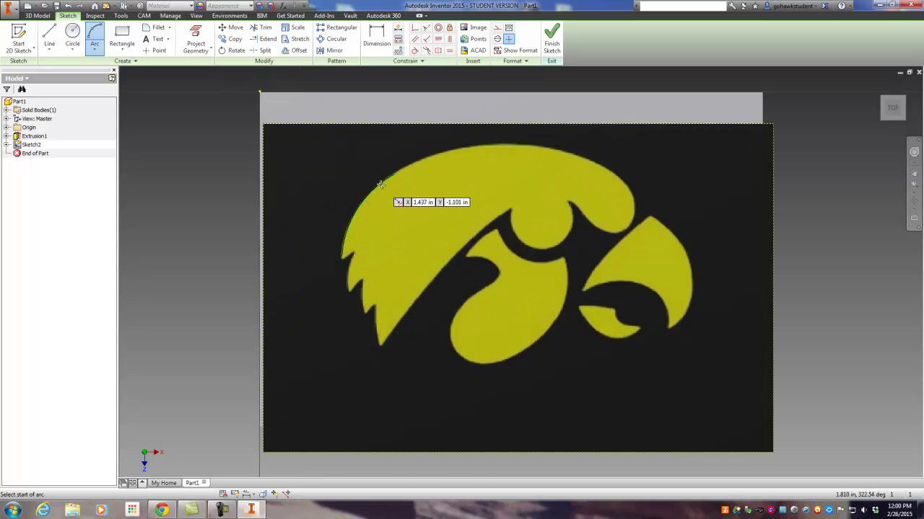
click(396, 176)
click(505, 146)
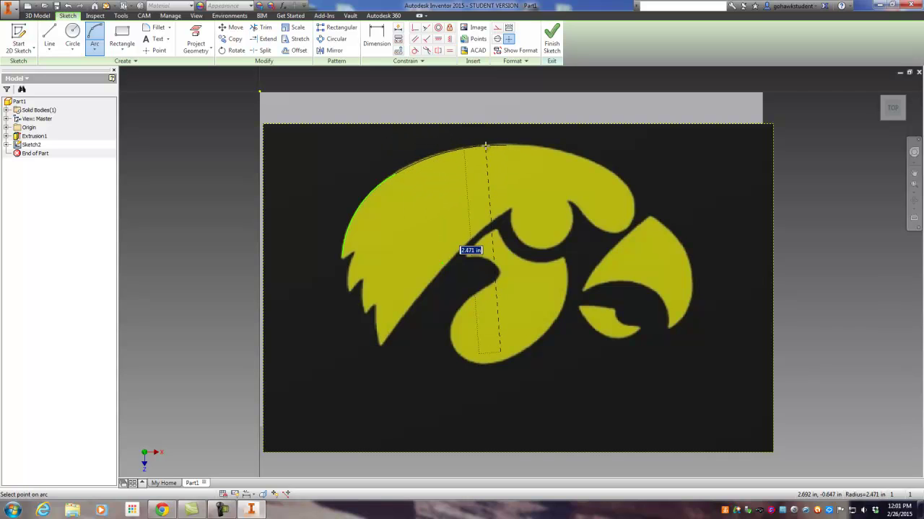
click(485, 145)
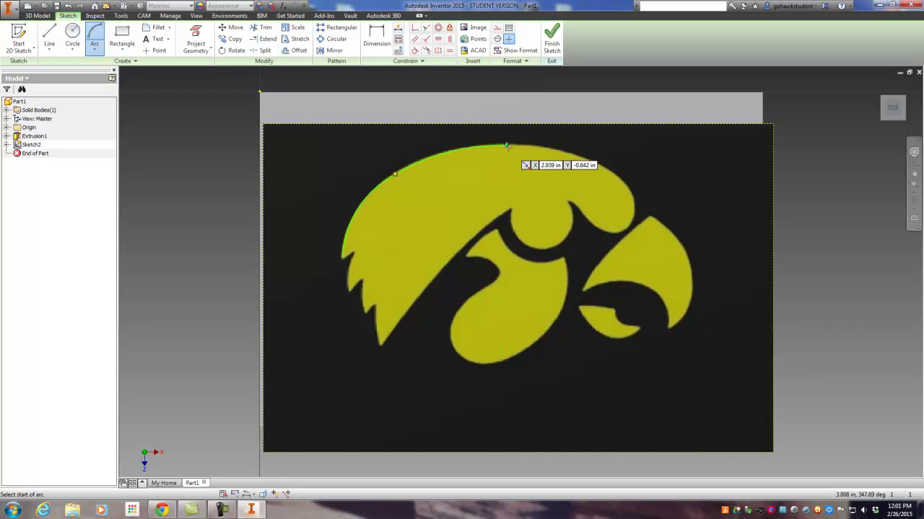
- Continue the head outline with two connected three-point arcs from the crown down toward the rounded front of the head
click(506, 146)
click(596, 161)
click(583, 163)
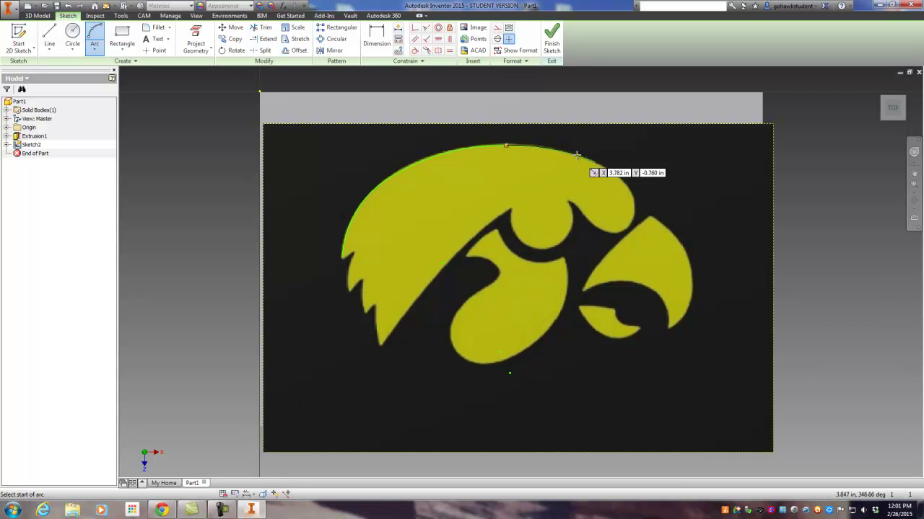
click(622, 189)
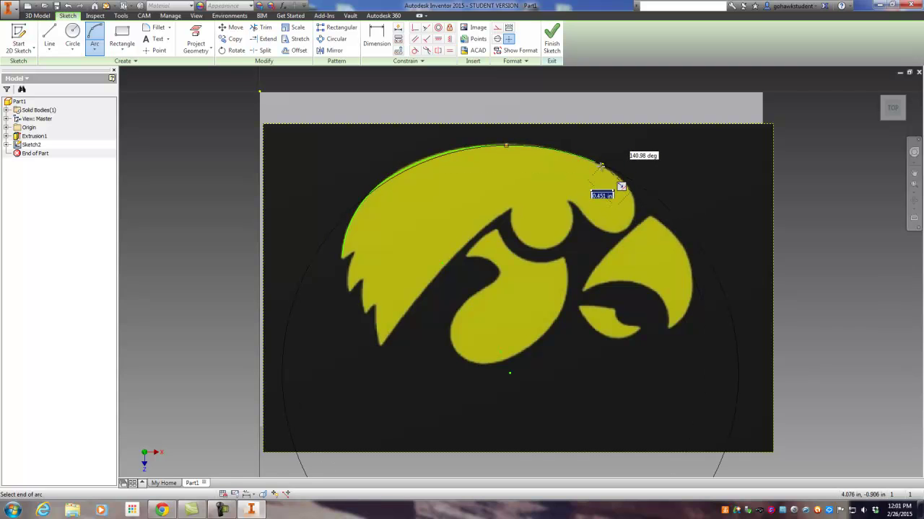
click(602, 167)
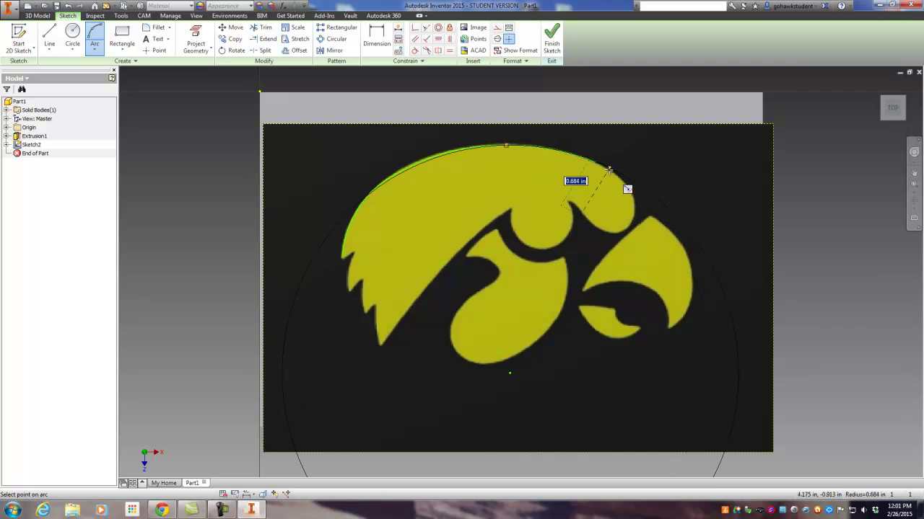
click(610, 170)
- Trace the rounded front lobe and its inner edge up to the notch with two connected three-point arcs
scroll(605, 210, up, 3)
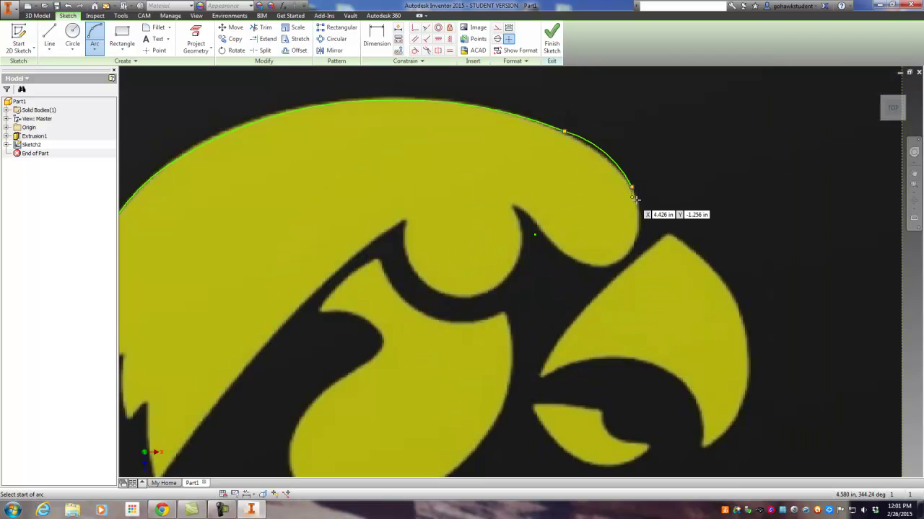
click(595, 195)
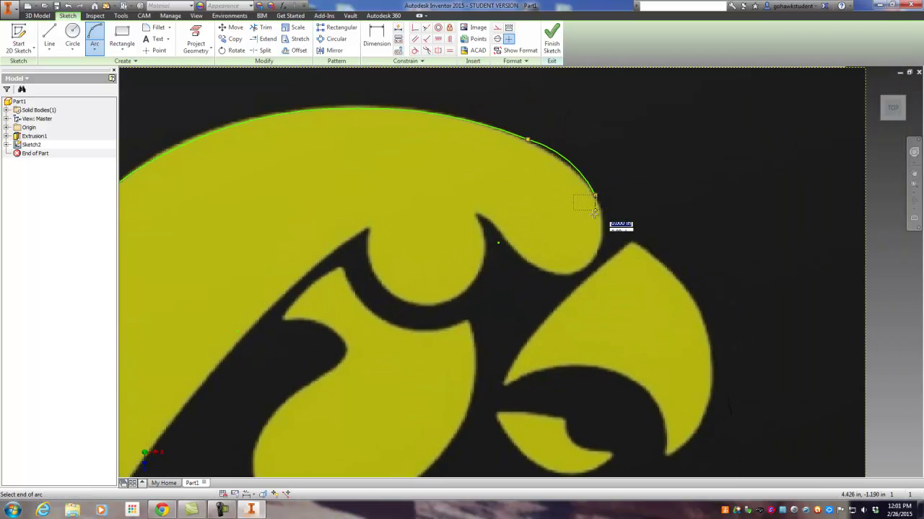
click(526, 258)
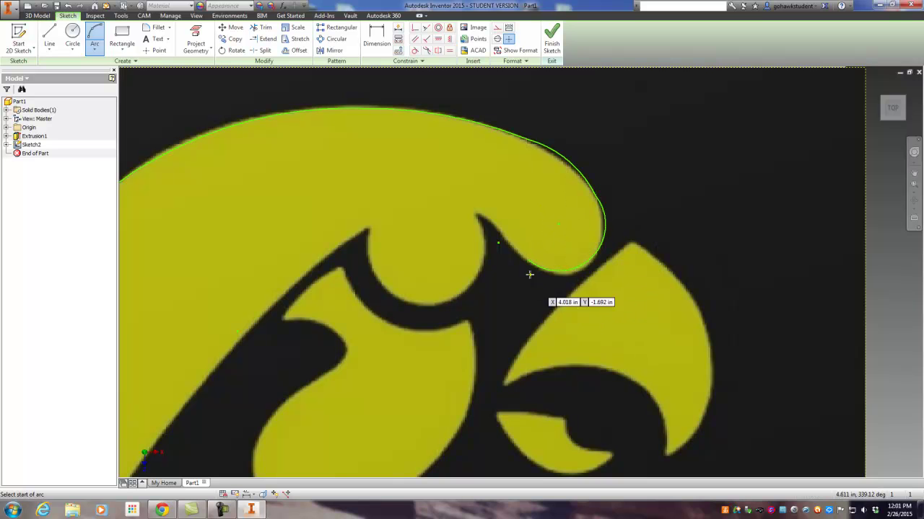
click(555, 274)
click(528, 260)
click(478, 215)
click(491, 222)
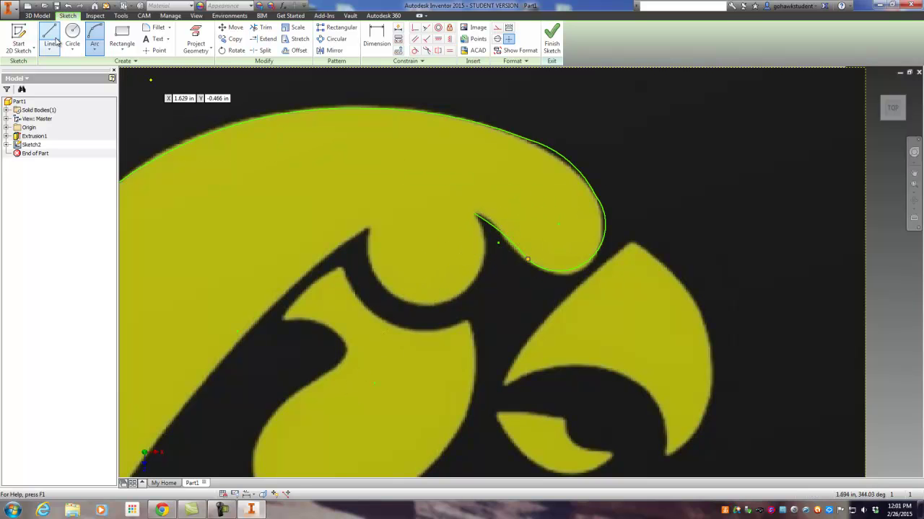
- Trace the semicircular bulge below the head with two connected three-point arcs, from the front notch to the rear notch
click(475, 215)
click(433, 305)
click(471, 282)
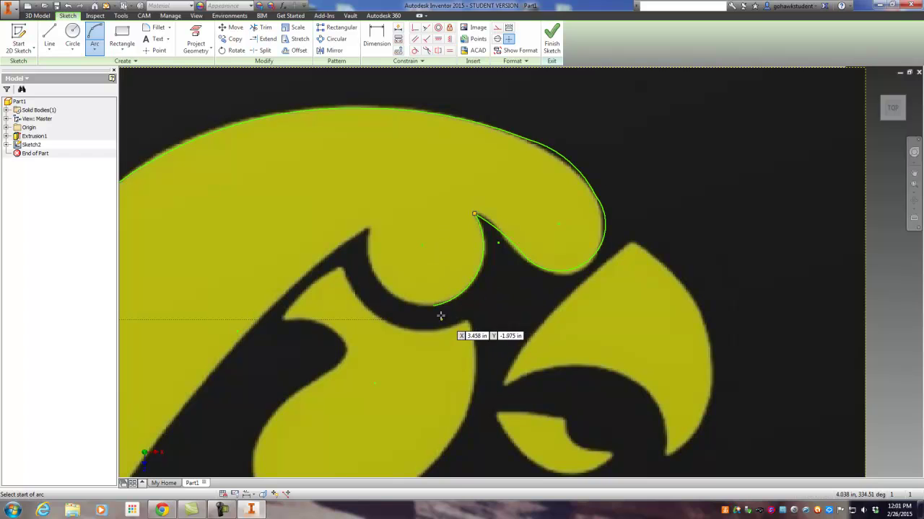
click(432, 305)
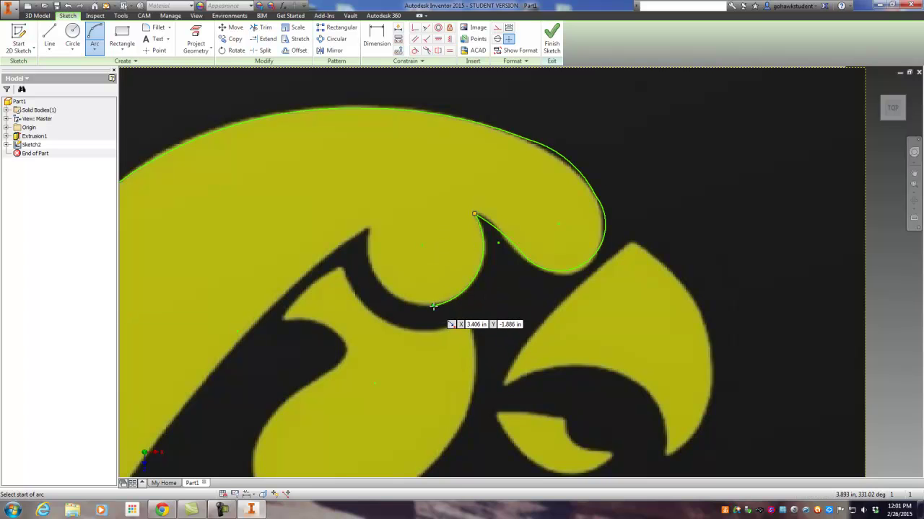
click(368, 230)
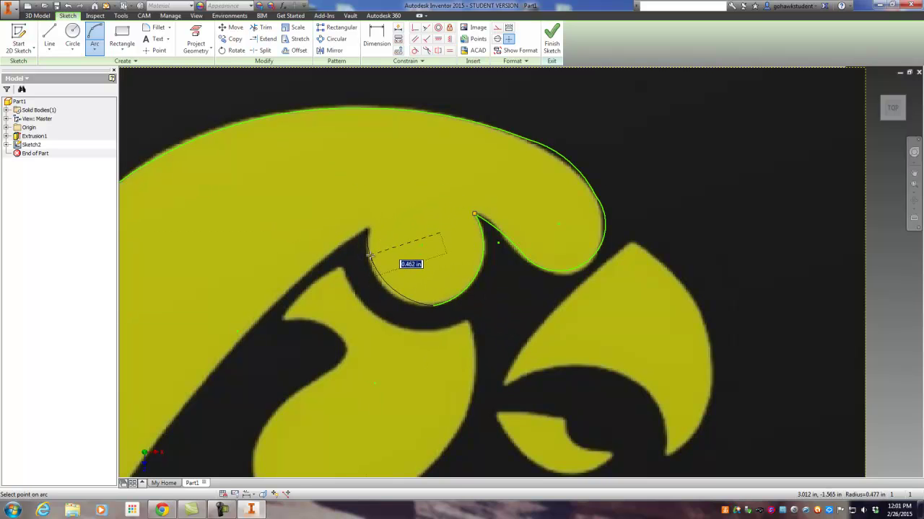
click(368, 259)
- Draw one long three-point arc along the head's lower edge from the rear notch to the lowest feather tip
click(367, 230)
scroll(304, 284, up, 5)
scroll(295, 317, down, 5)
scroll(249, 331, up, 5)
middle_drag(262, 334, 351, 314)
scroll(277, 366, down, 3)
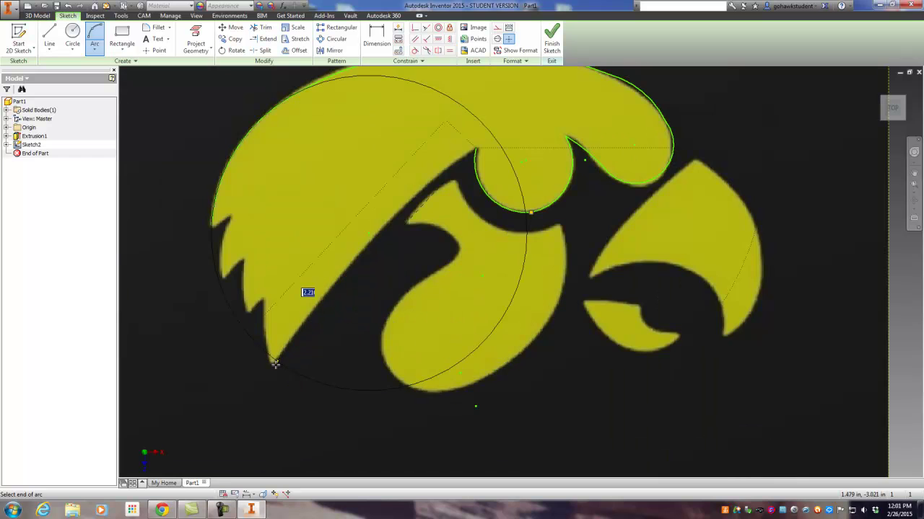
click(270, 364)
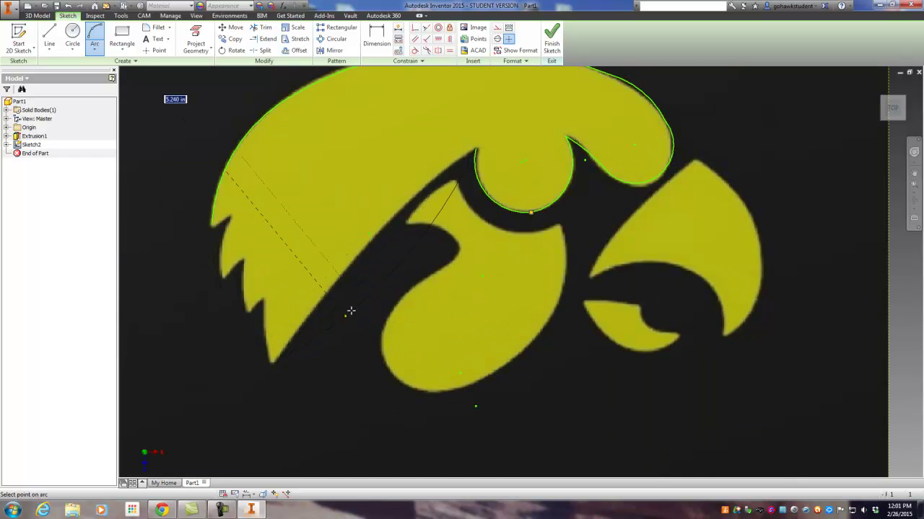
click(363, 250)
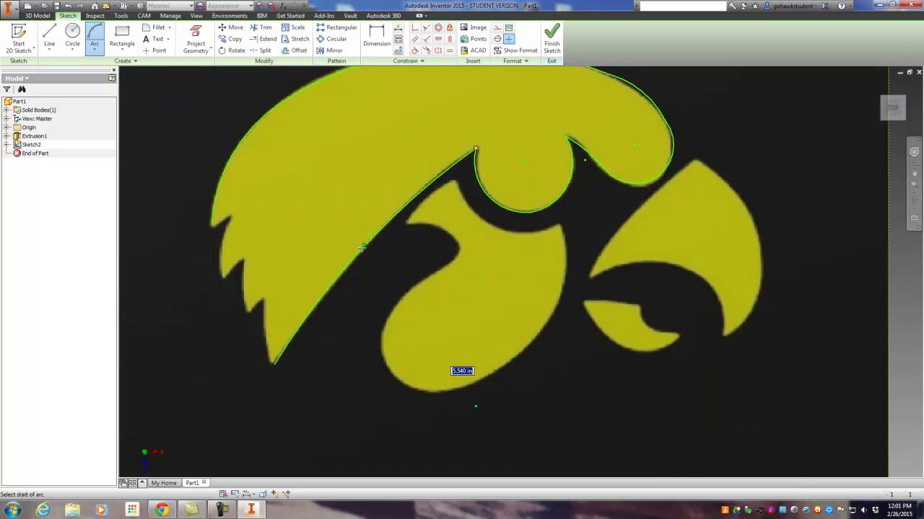
- Trace the jagged rear edge with three connected three-point arcs, from the lowest feather tip past the next tip to the second notch
click(275, 362)
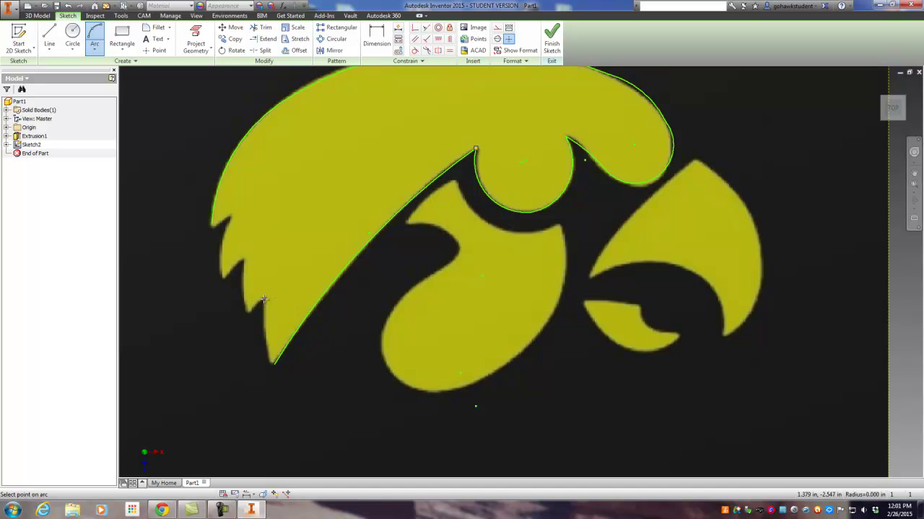
click(265, 309)
click(263, 300)
click(249, 311)
scroll(249, 311, up, 5)
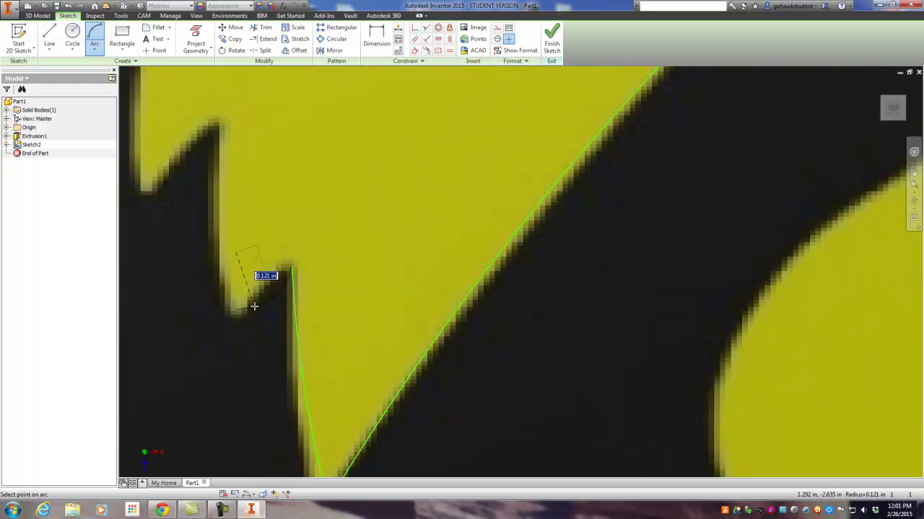
click(260, 285)
click(238, 310)
click(222, 127)
click(221, 144)
scroll(281, 216, down, 4)
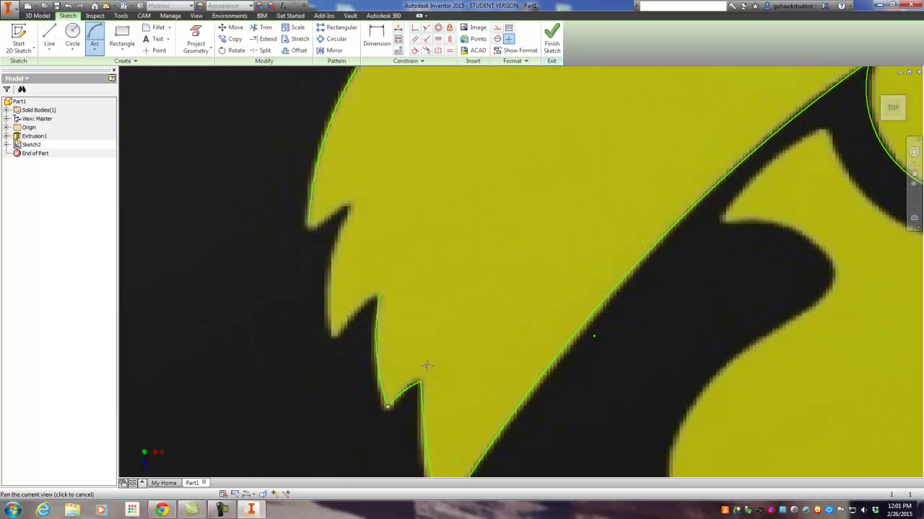
- Trace the rest of the jagged rear edge with three connected three-point arcs, from the second notch to the start of the head's top curve
click(388, 300)
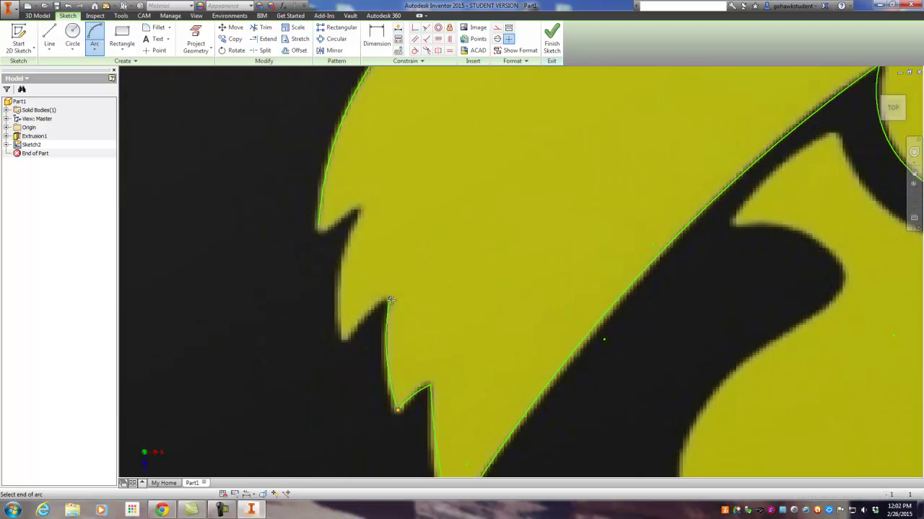
click(345, 335)
click(361, 319)
click(343, 340)
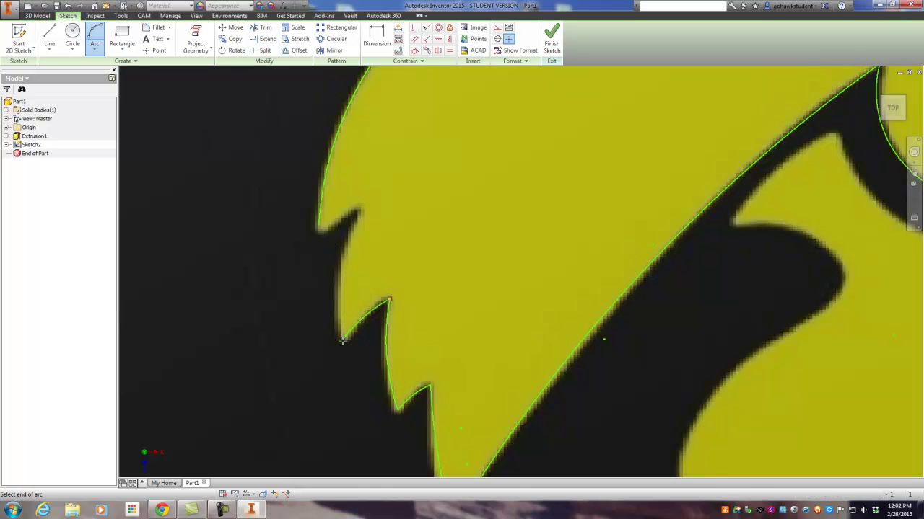
click(363, 208)
click(354, 225)
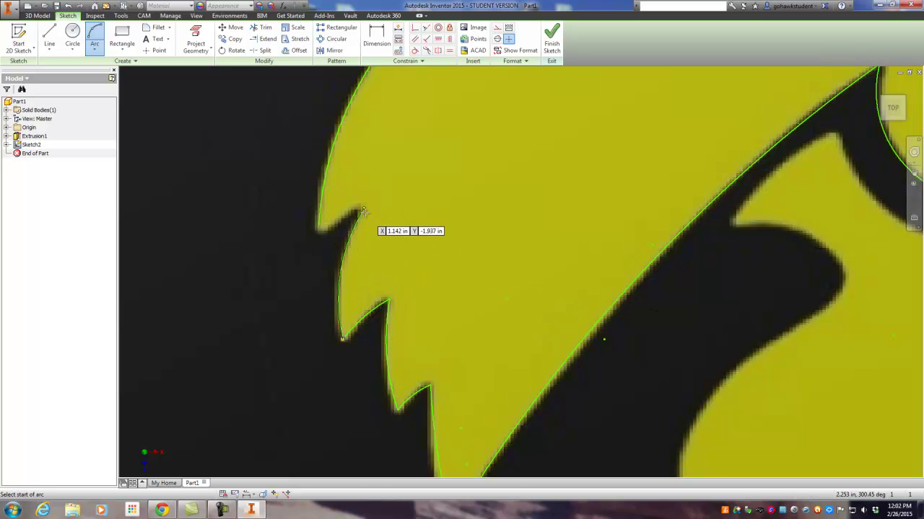
click(363, 213)
click(321, 225)
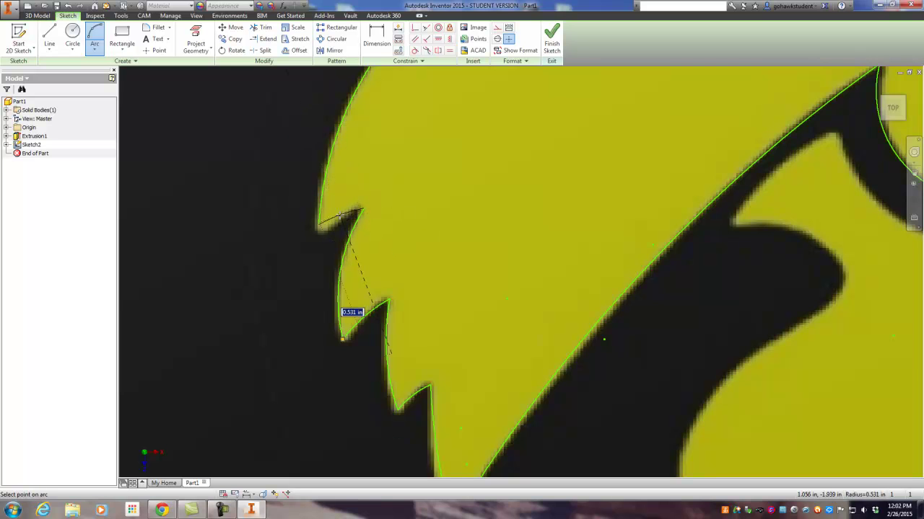
click(340, 215)
- Finish the sketch containing the traced head outline and look over the plate in the isometric view
scroll(312, 288, up, 5)
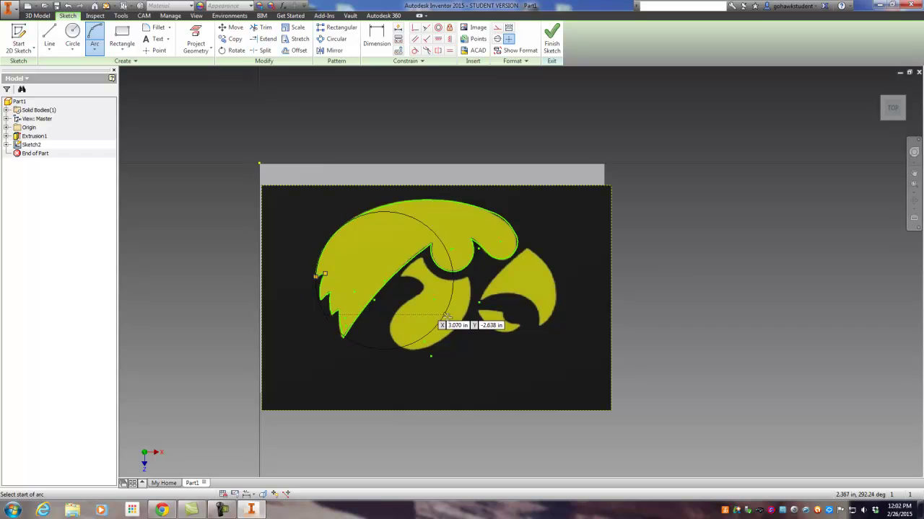
middle_drag(498, 340, 445, 332)
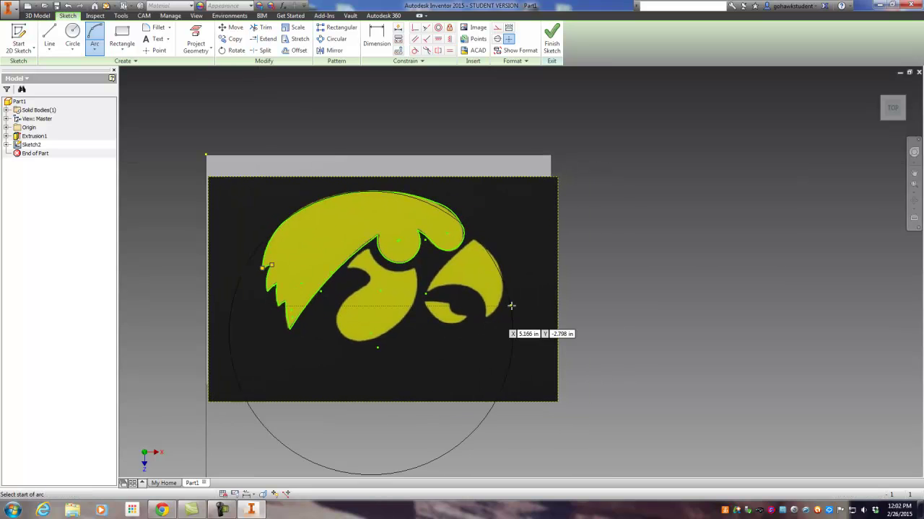
click(552, 36)
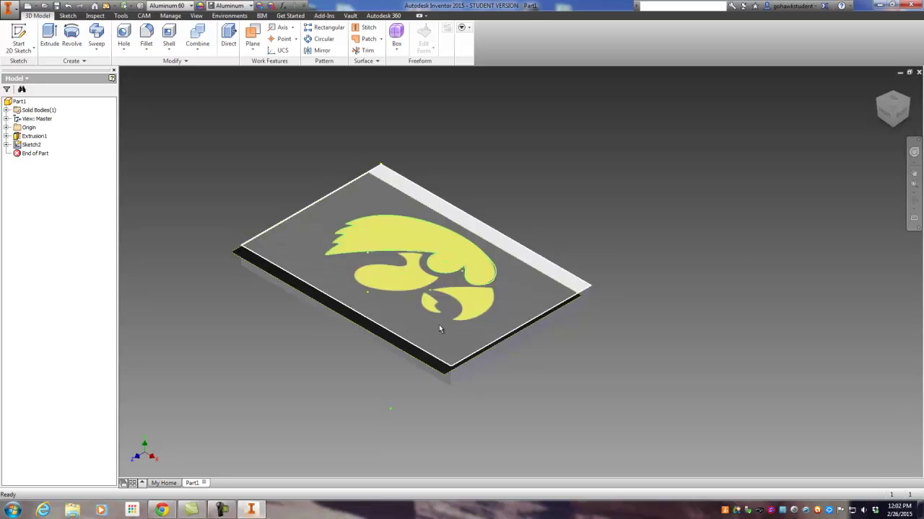
scroll(433, 350, up, 2)
scroll(433, 351, down, 3)
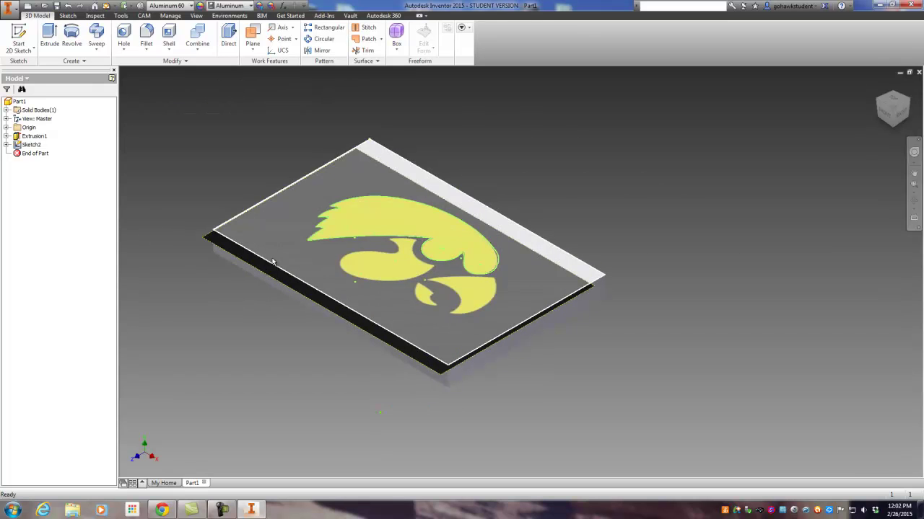
- Reopen Sketch2, delete the inserted logo image so only the traced outline is kept, and finish the sketch
double_click(31, 144)
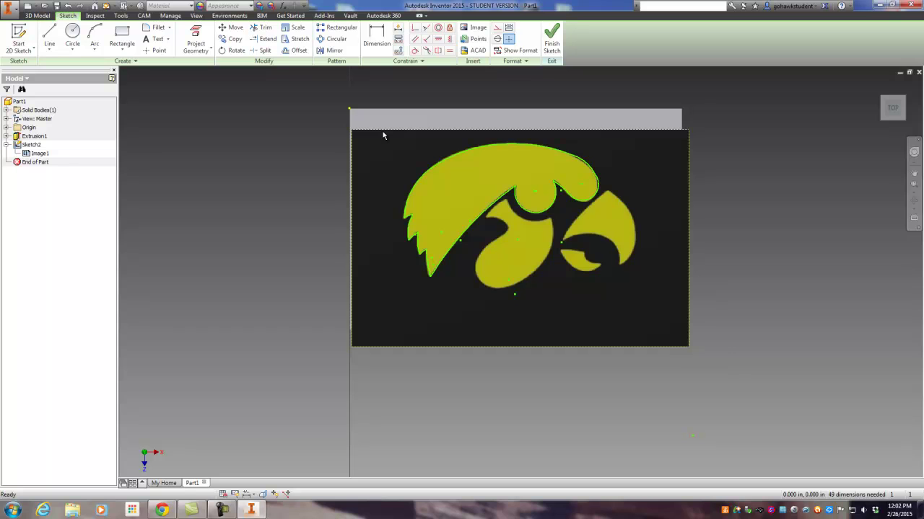
click(382, 132)
key(Delete)
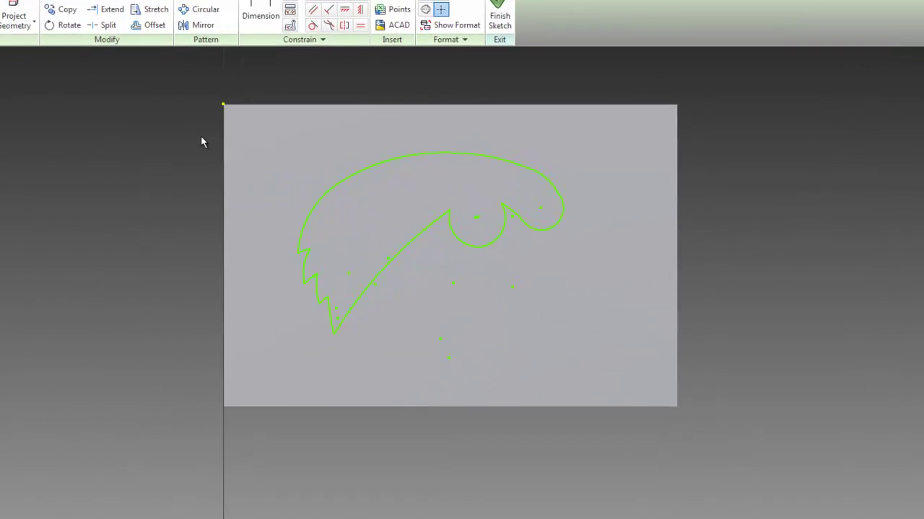
click(481, 10)
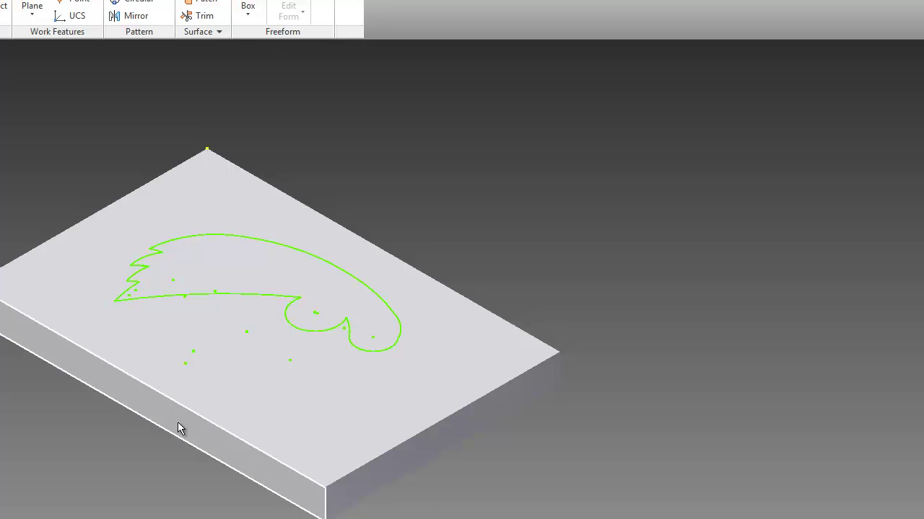
mouse_move(180, 427)
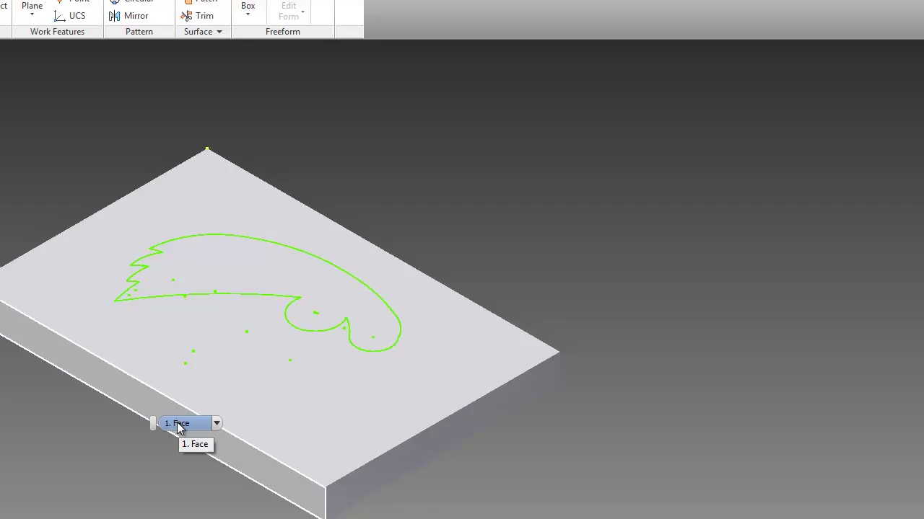